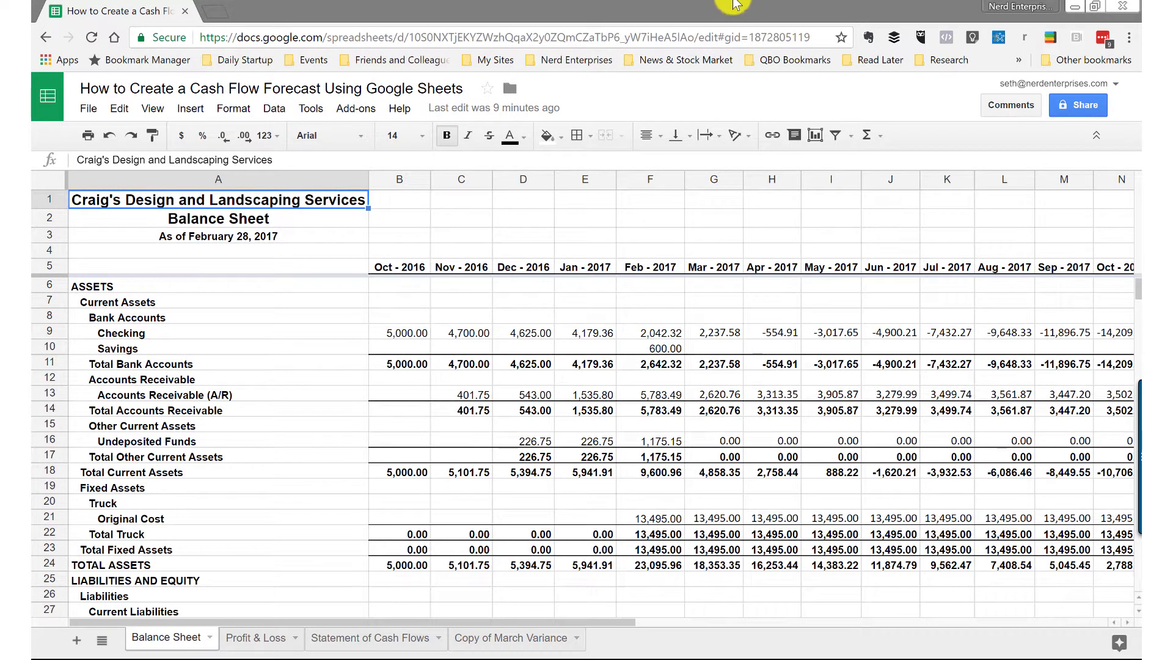
- Review the Profit & Loss sheet's forecast formula for Total Income
left_click(98, 11)
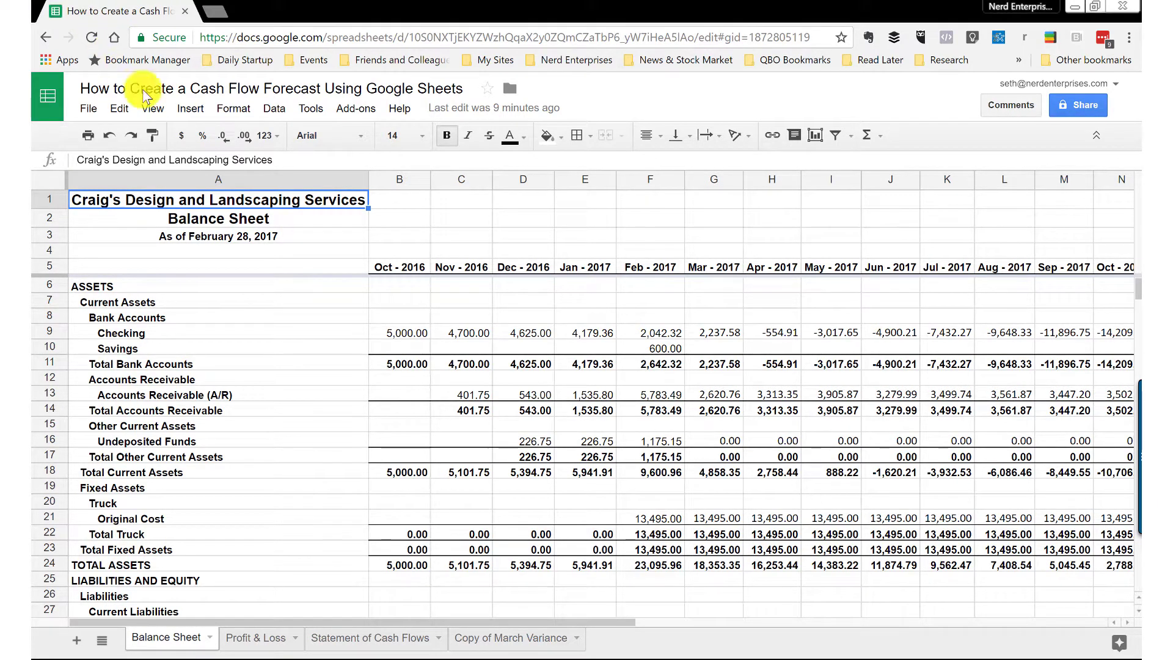
left_click(264, 317)
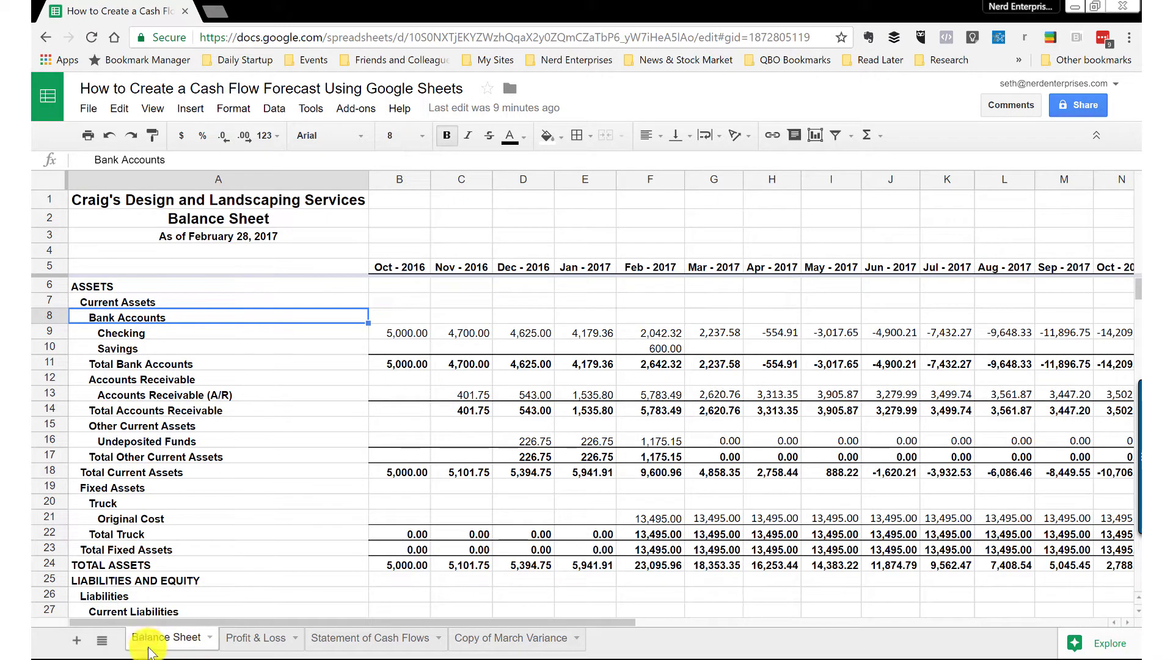
left_click(245, 637)
scroll(490, 538, "down", 4)
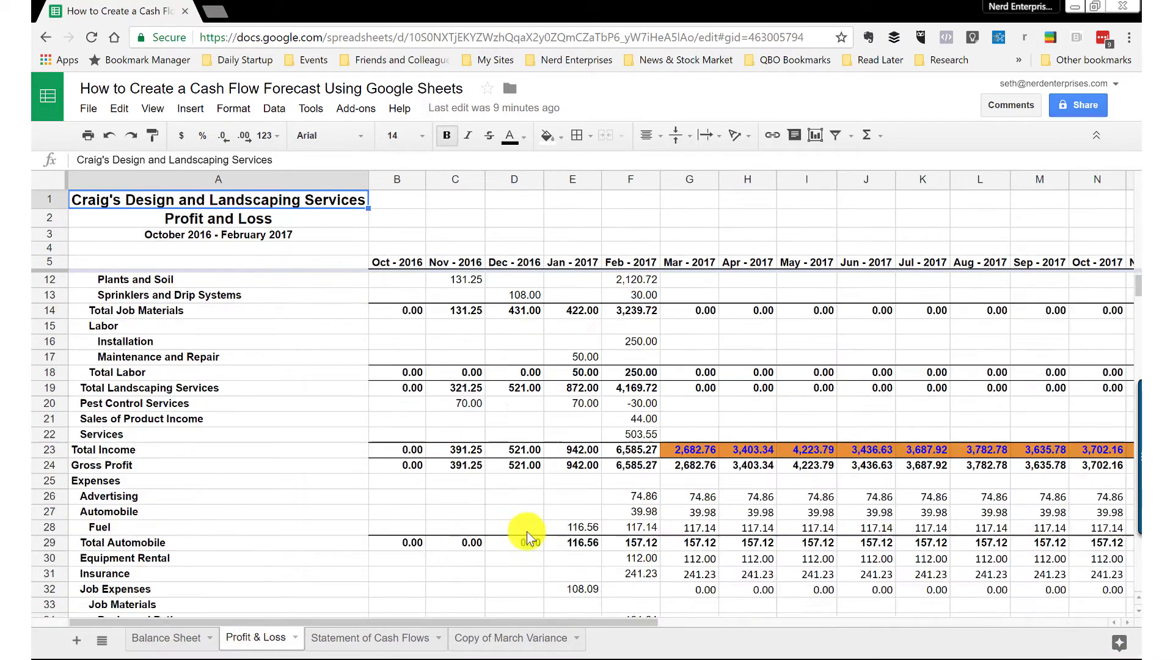
left_click(678, 359)
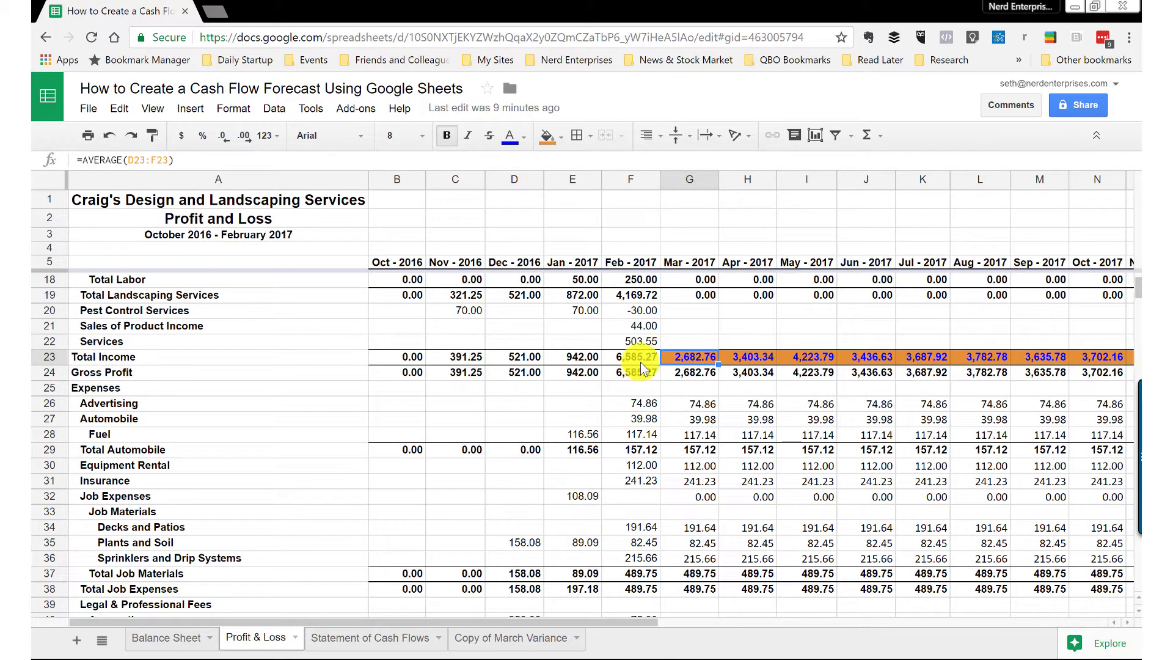
- Check the linked cash figure and the Check row month by month on the Statement of Cash Flows
left_click(363, 638)
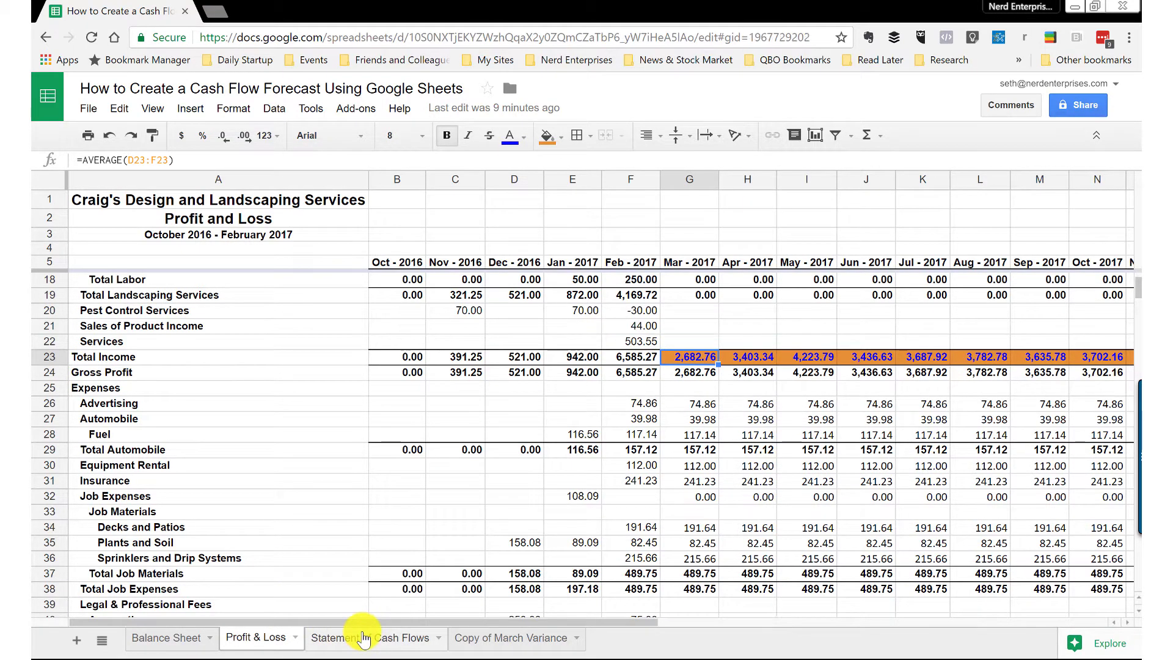
left_click(493, 409)
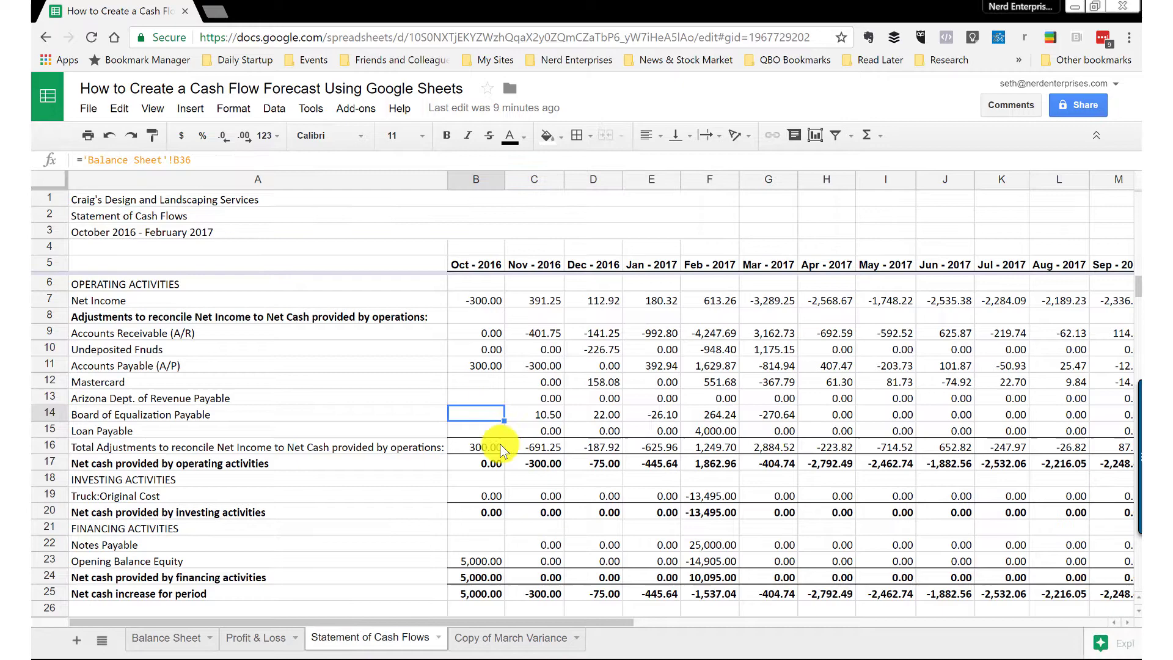
scroll(500, 444, "down", 5)
scroll(501, 444, "up", 3)
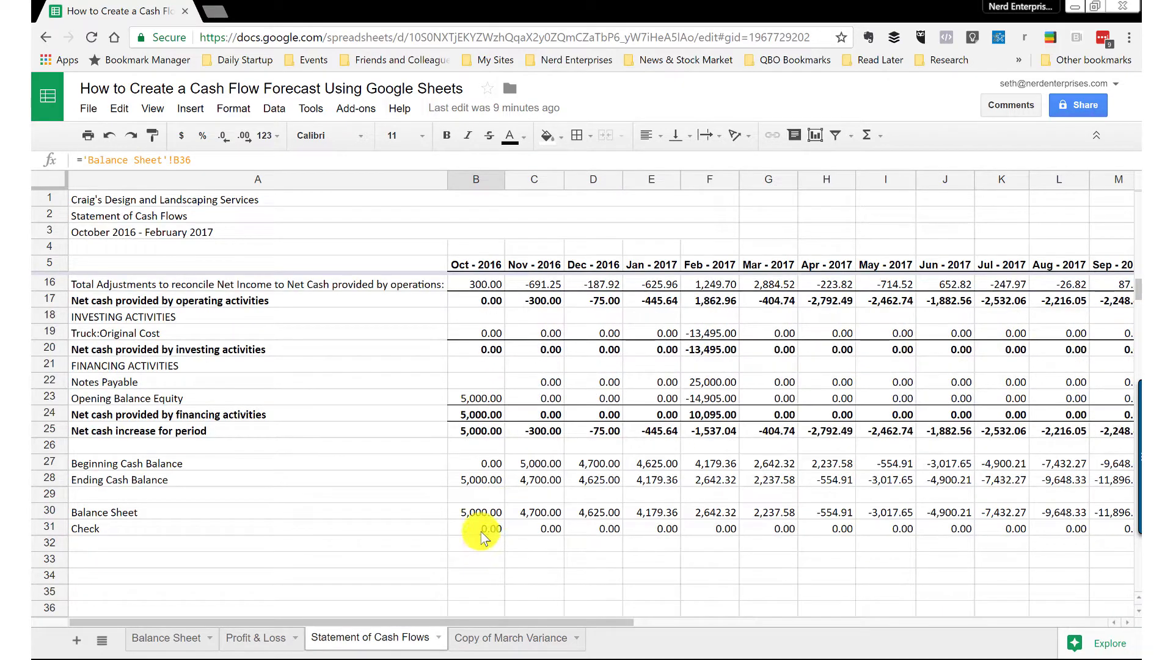
key("Down")
key("Right")
key("Right")
key("Right")
key("Right")
key("ctrl+Right")
key("Left")
key("Left")
key("Left")
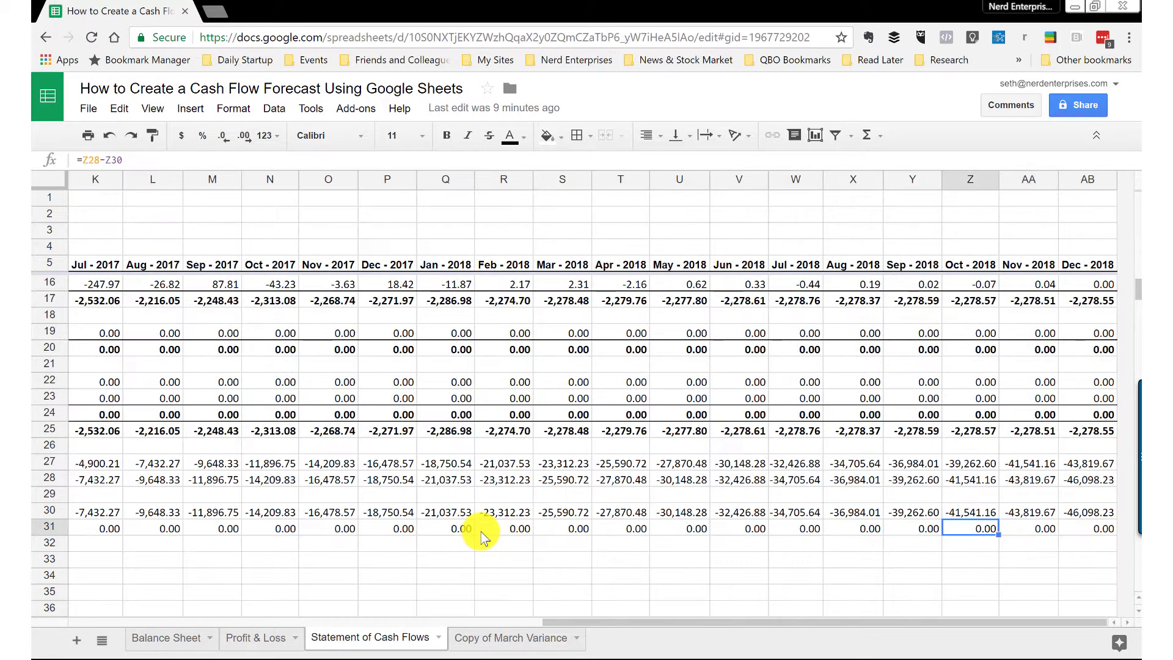
key("Home")
key("Right")
key("Right")
key("Right")
key("Right")
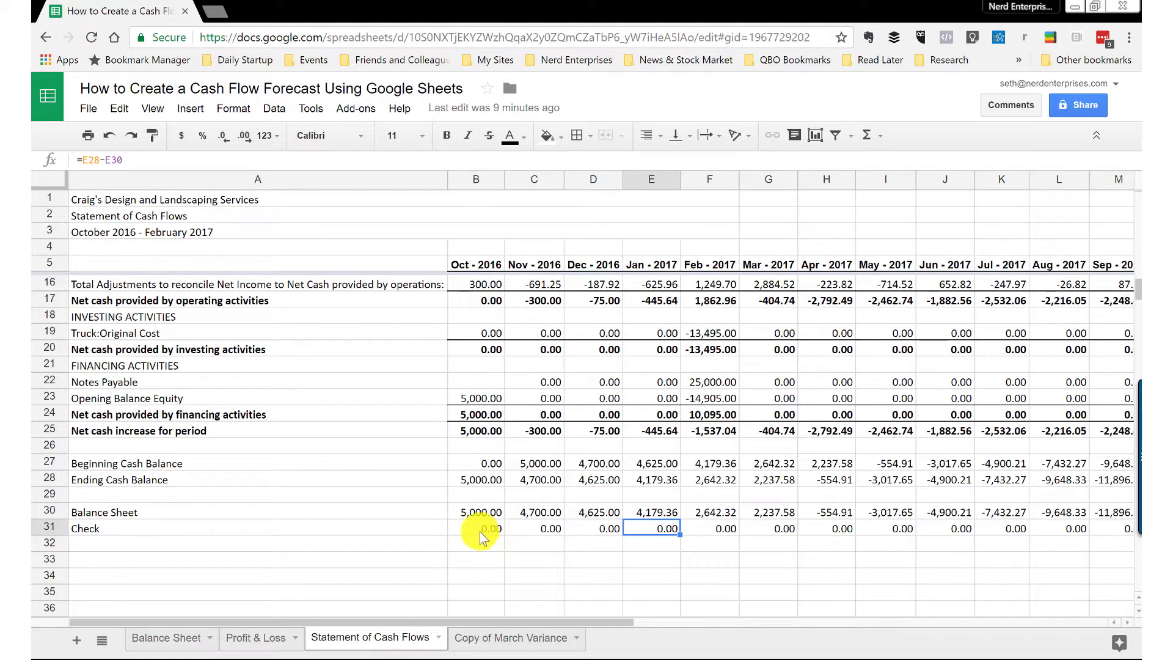
left_click(164, 641)
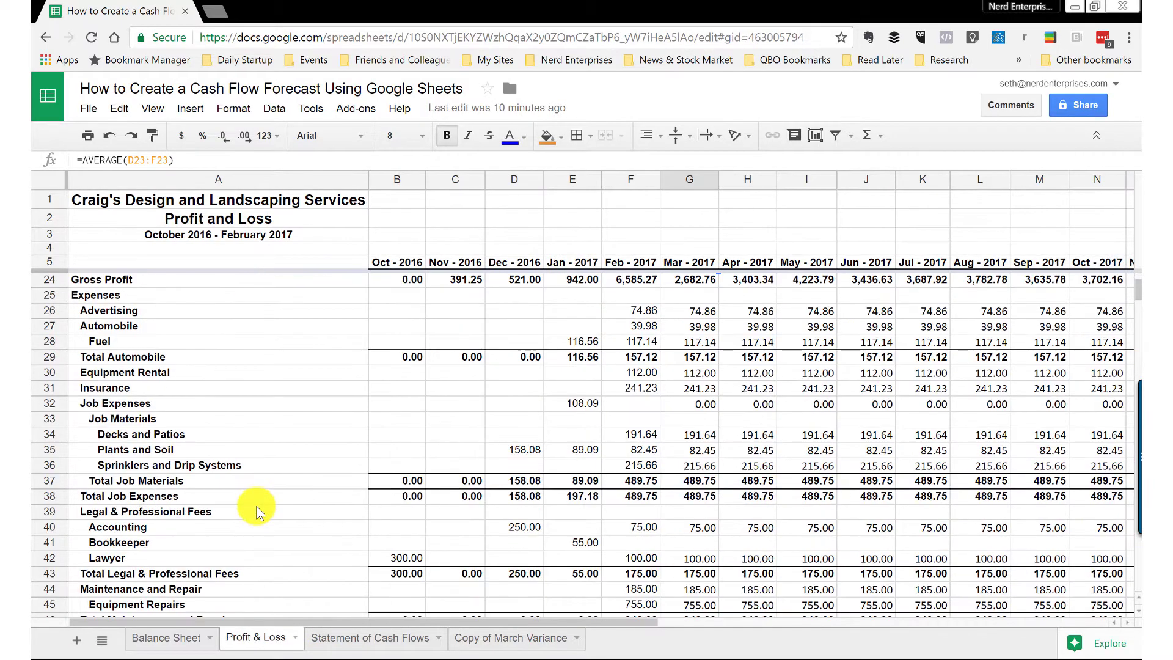
scroll(269, 526, "down", 2)
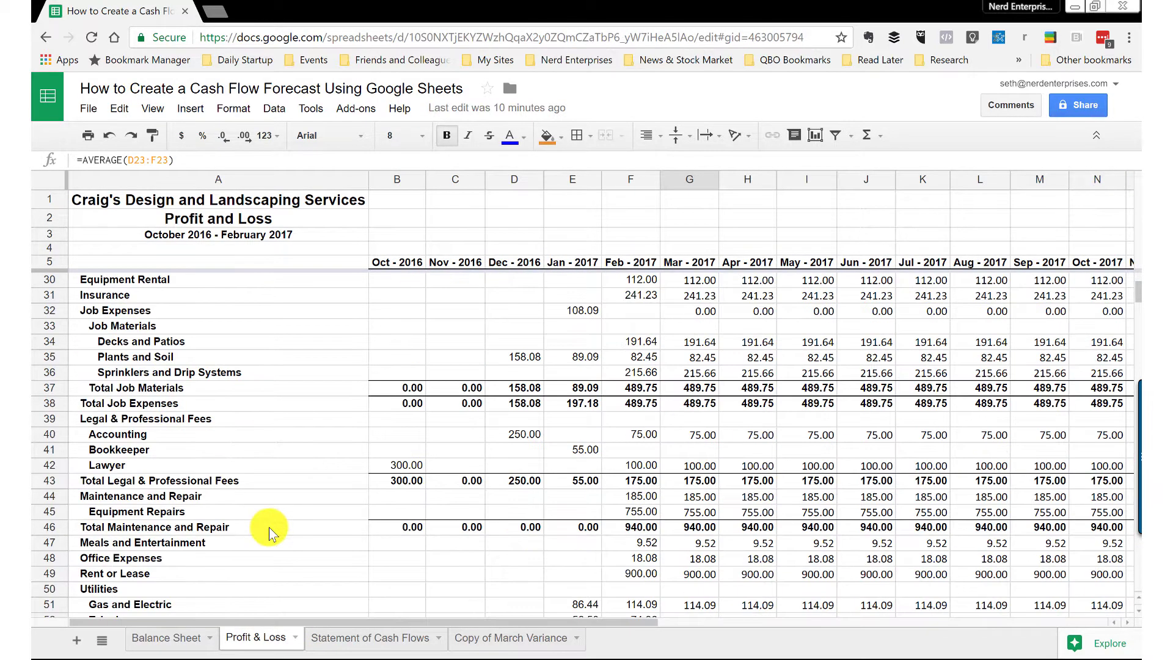
left_click(52, 421)
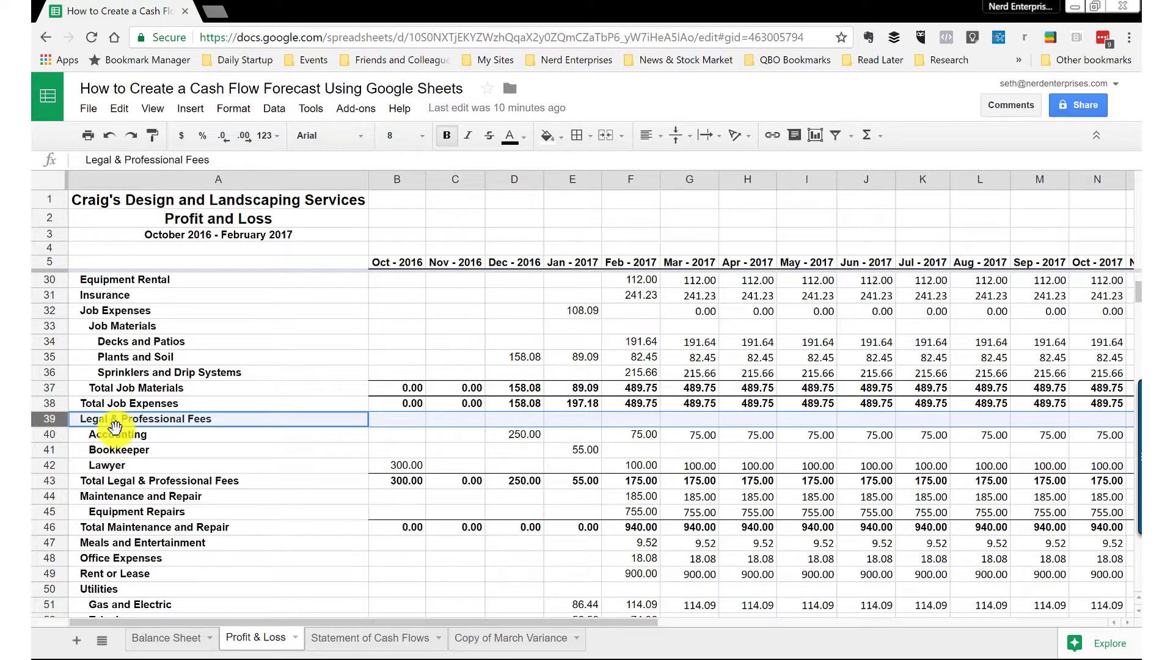
left_click(153, 436)
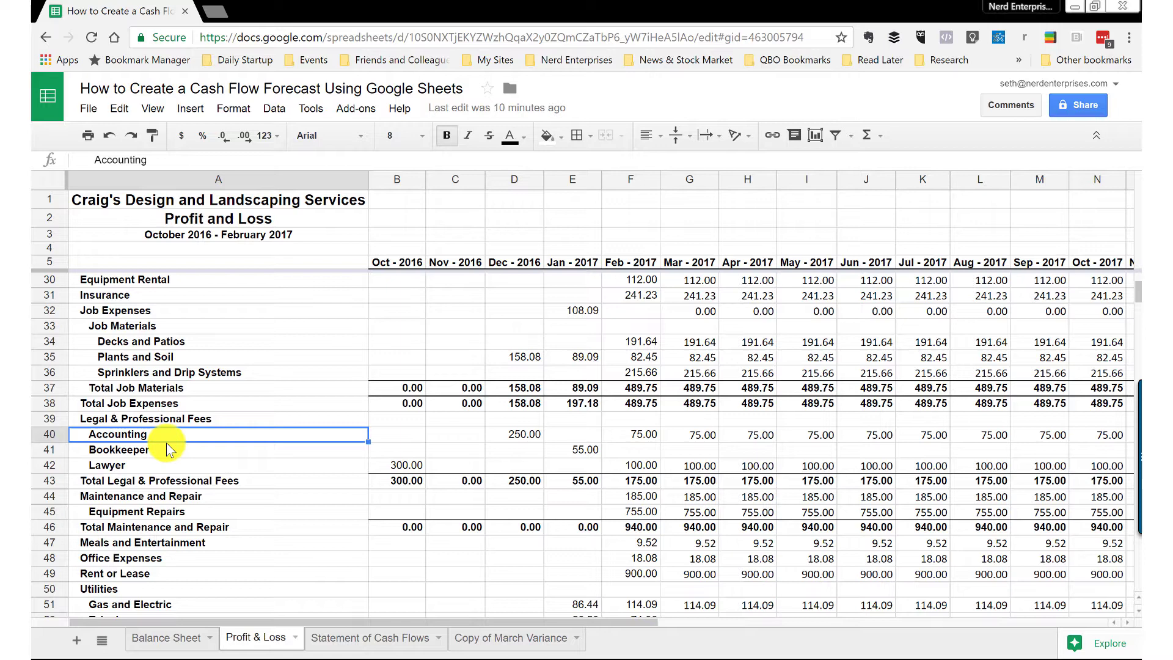
key("ctrl+shift+Right")
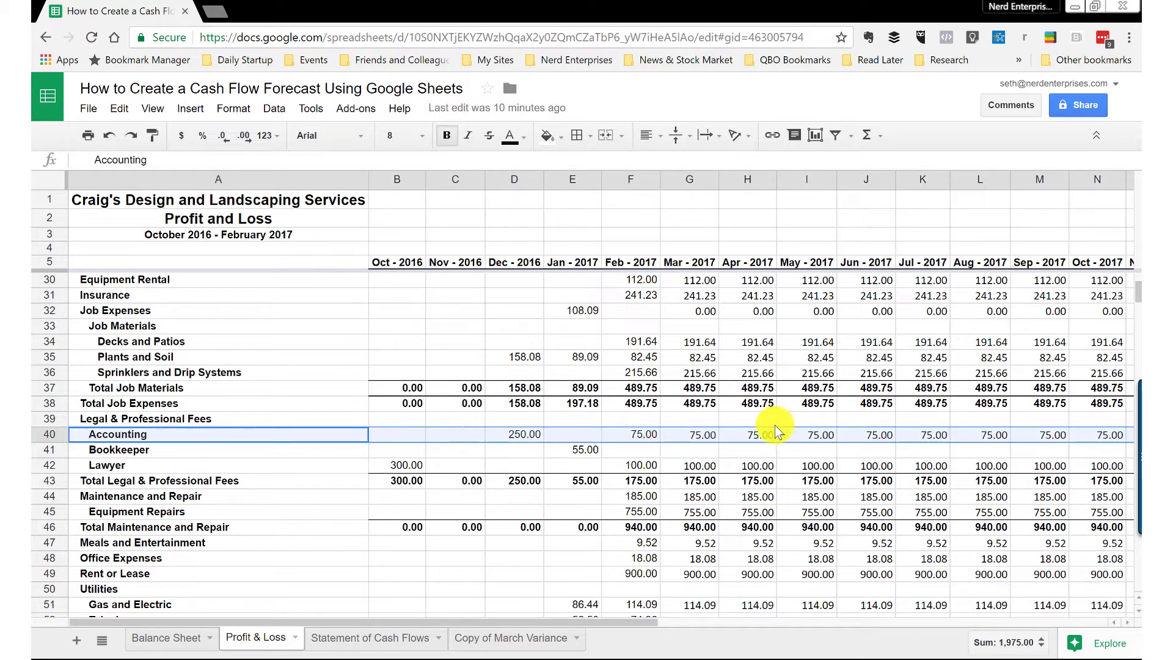
left_click(702, 434)
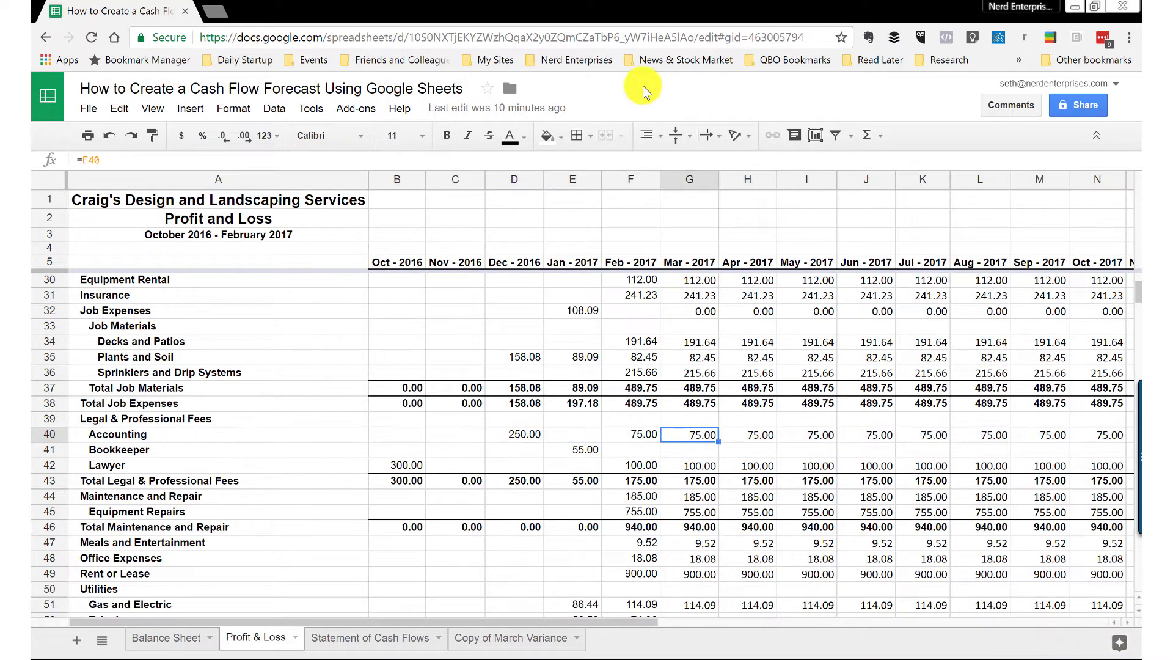
left_click(687, 180)
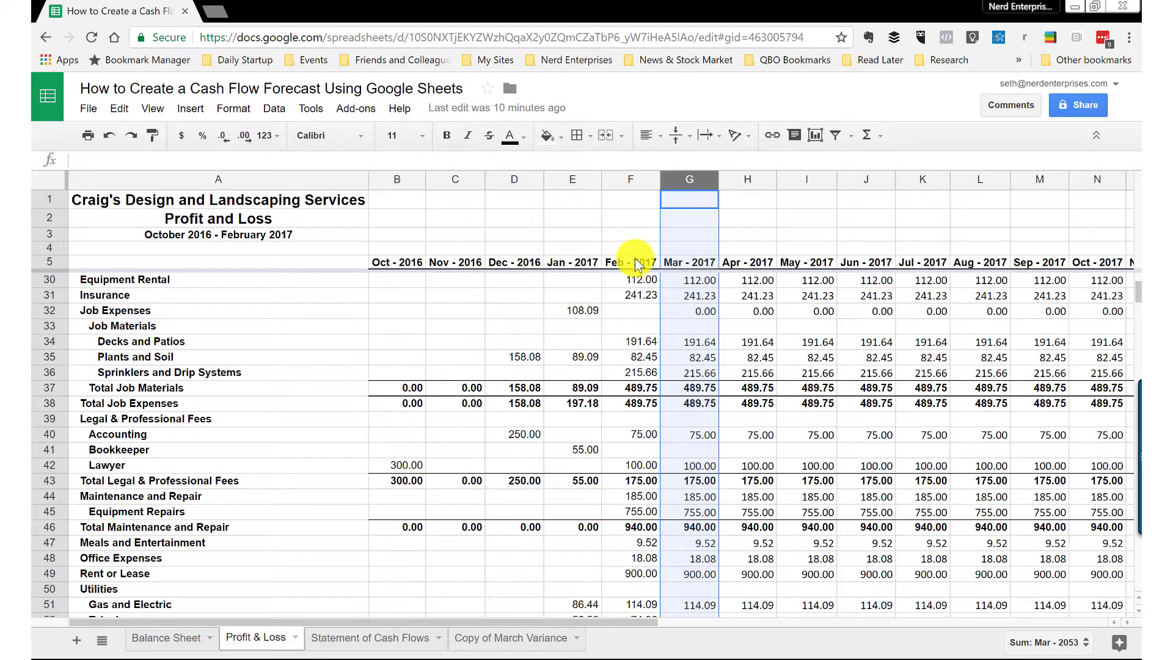
left_click(693, 435)
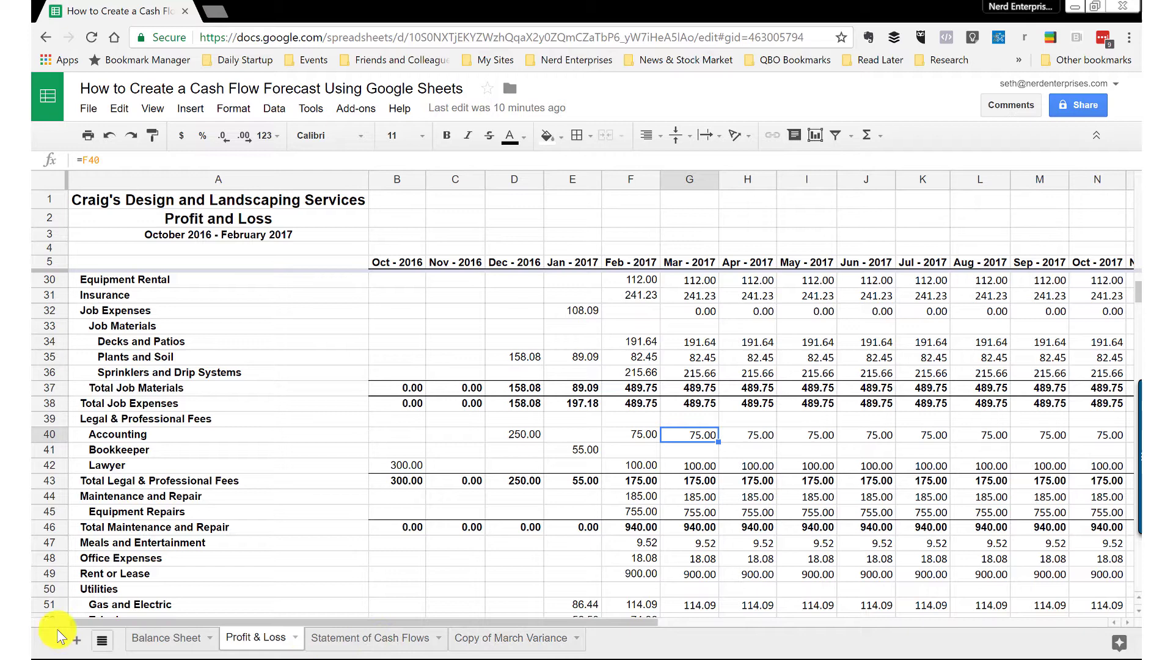
- Add a new sheet named 'PL - Professional Fees - Accounting'
left_click(77, 640)
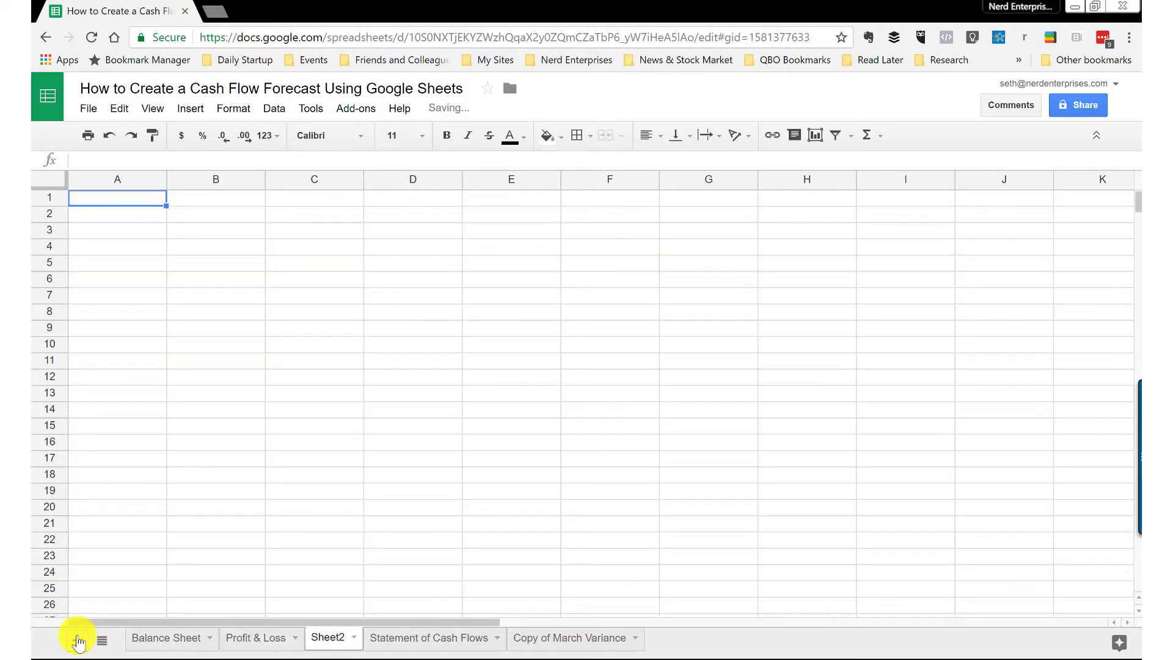
double_click(327, 639)
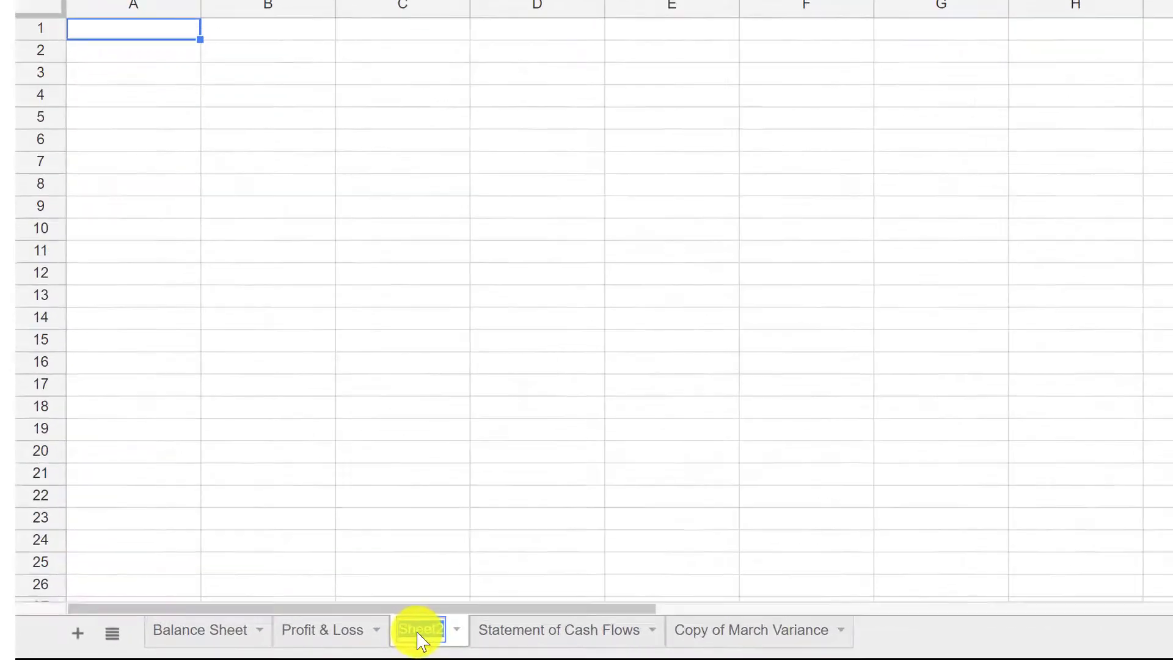
type("Professional")
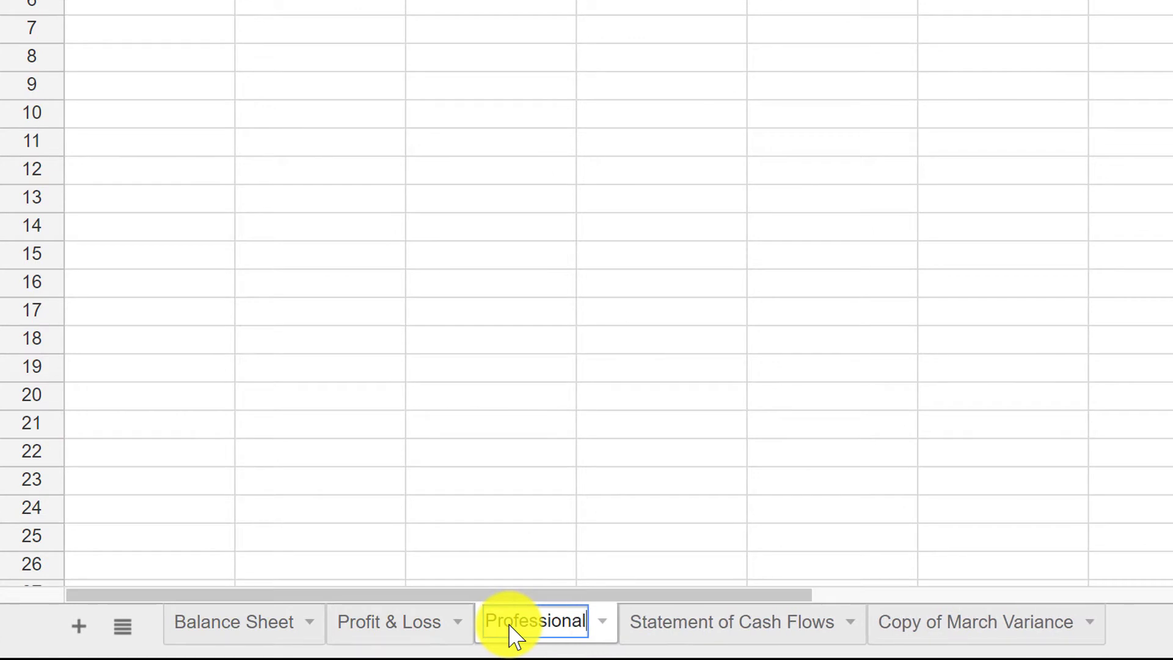
type(" Fees - Accounting")
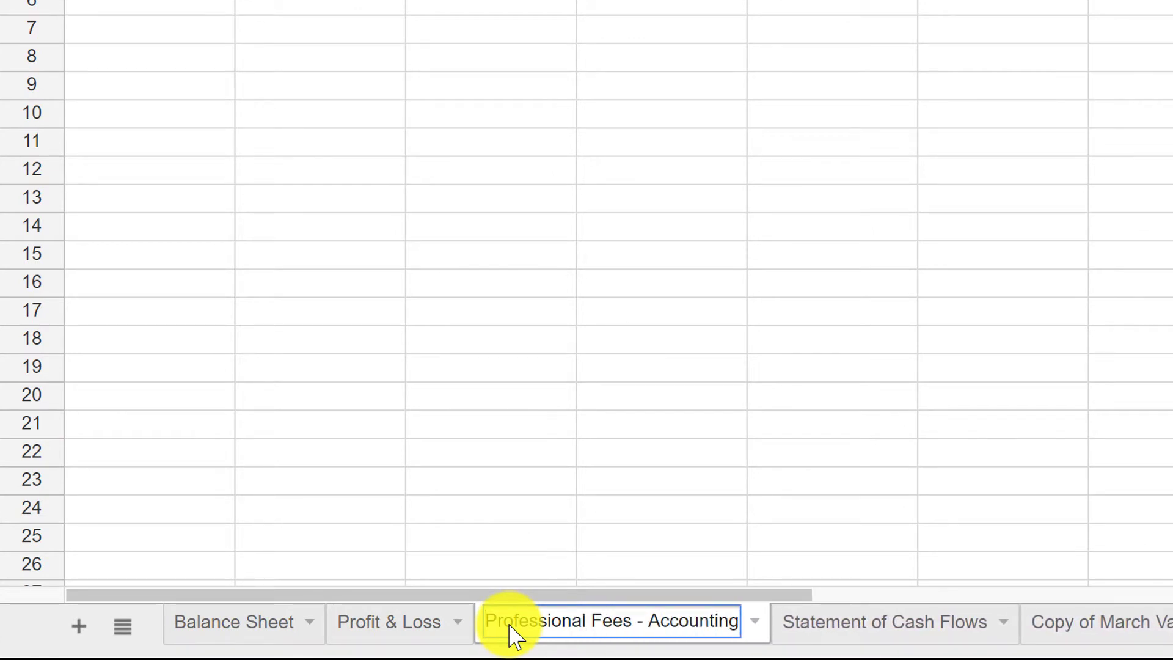
key("Home")
type("PL -")
key("Return")
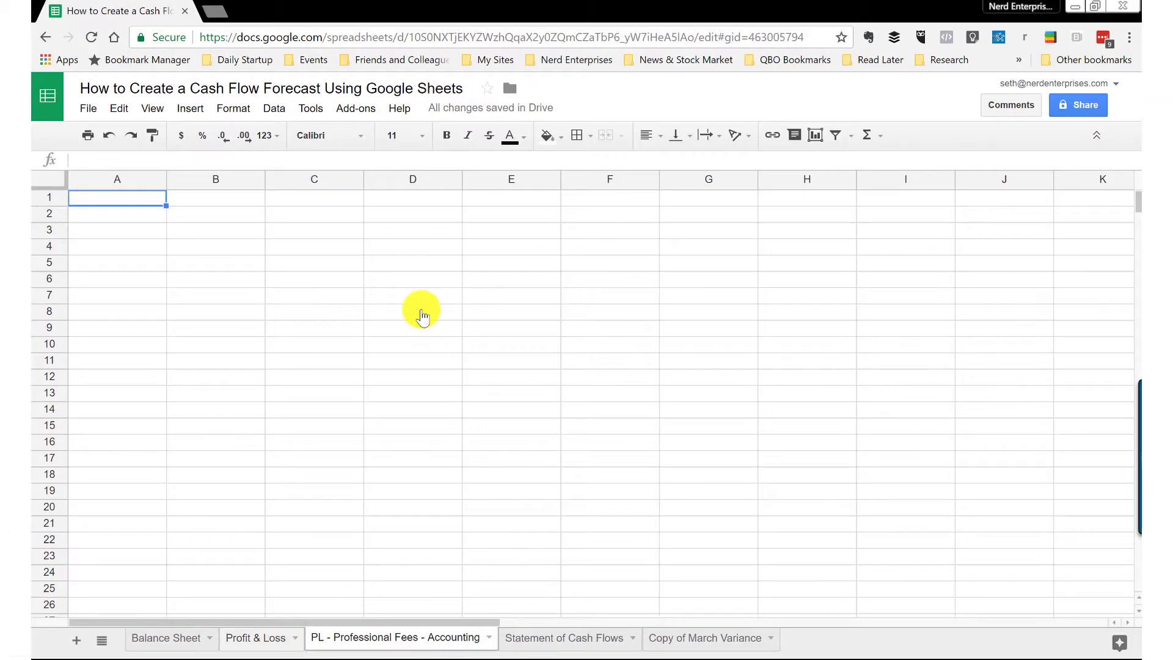
- Copy the Profit & Loss row 5 month headers from Oct - 2016 into B5 of the new sheet
key("ctrl+shift+Page_Up")
left_click(102, 642)
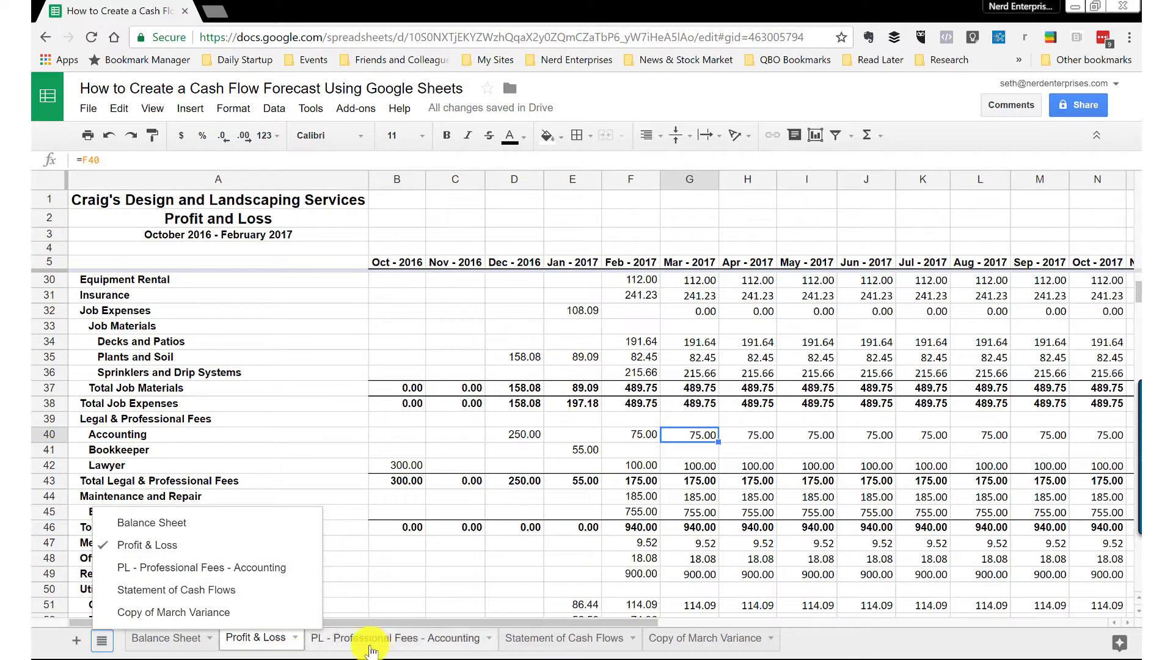
left_click(409, 262)
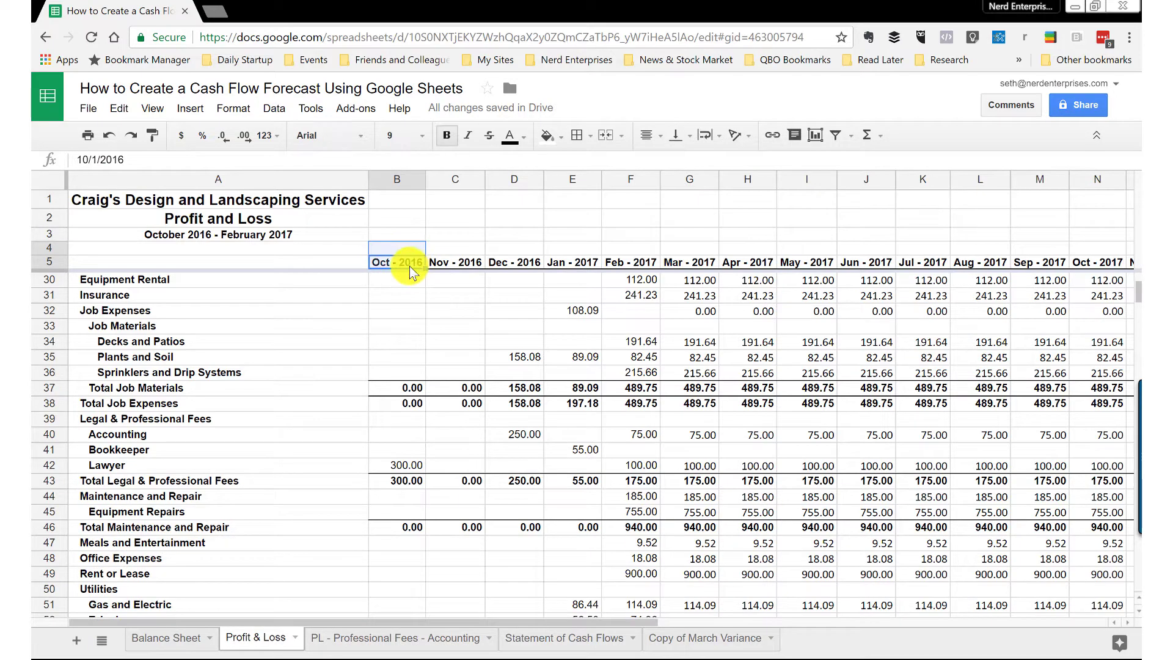
left_click(409, 266)
key("ctrl+shift+Right")
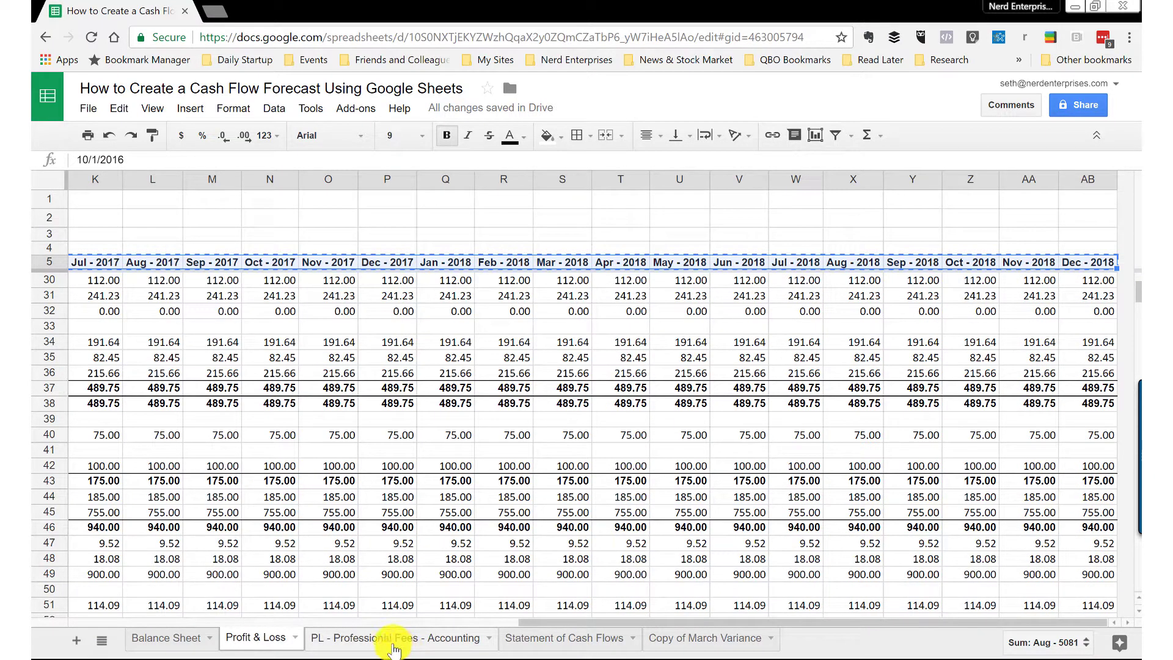
key("ctrl+Home")
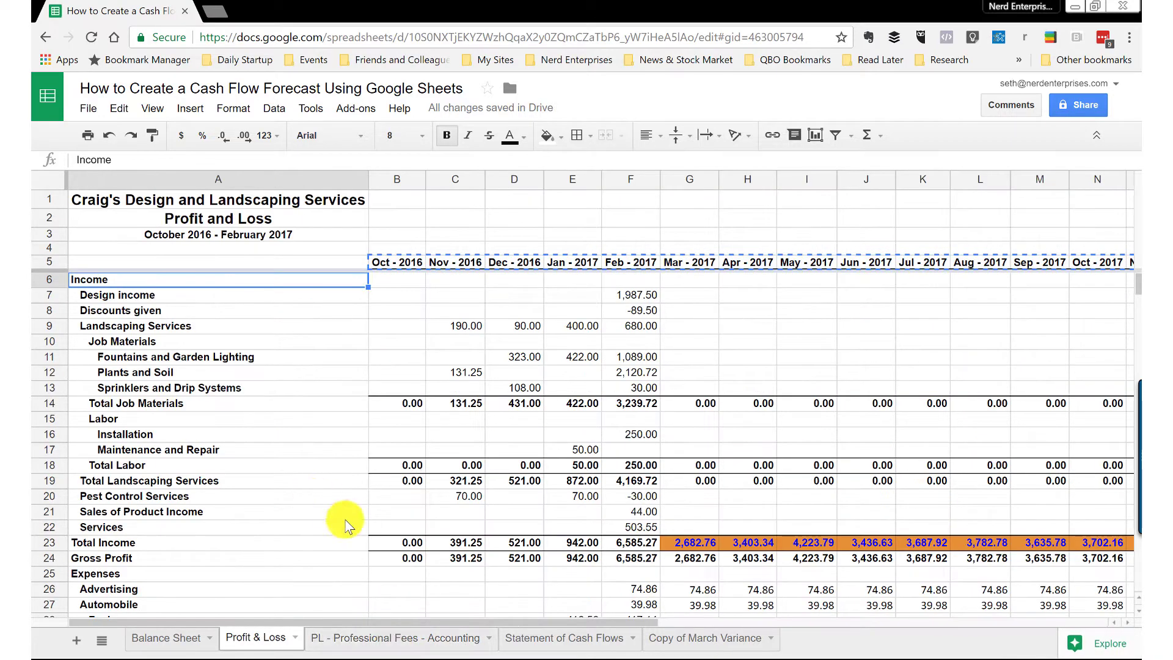
left_click(440, 639)
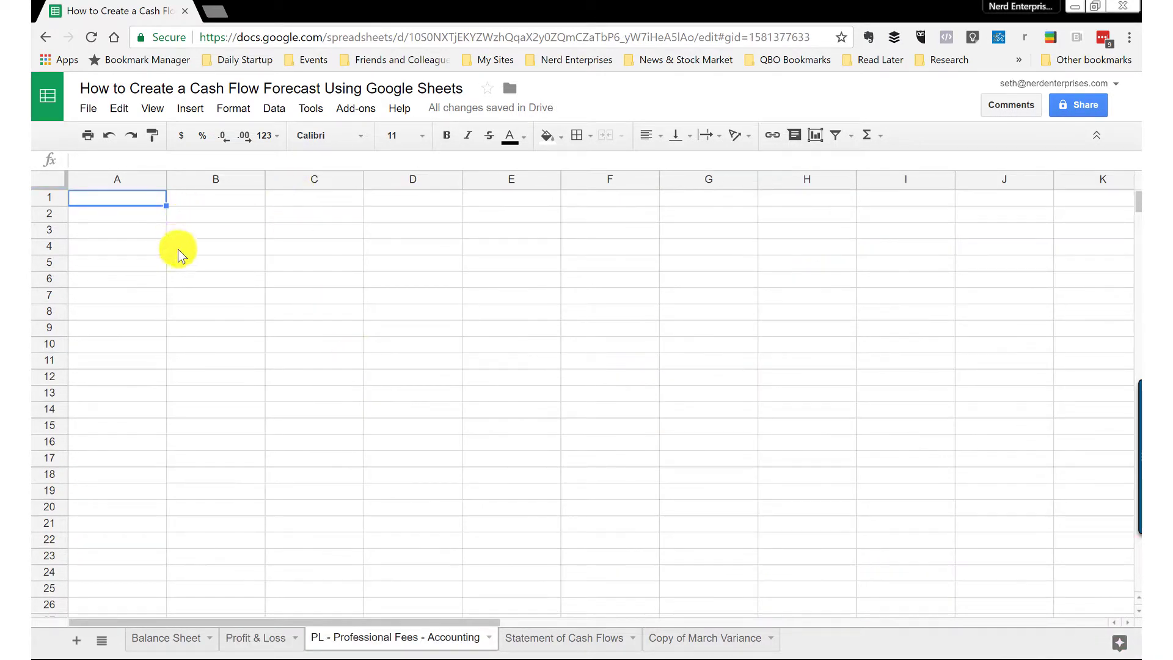
left_click(214, 270)
key("ctrl+v")
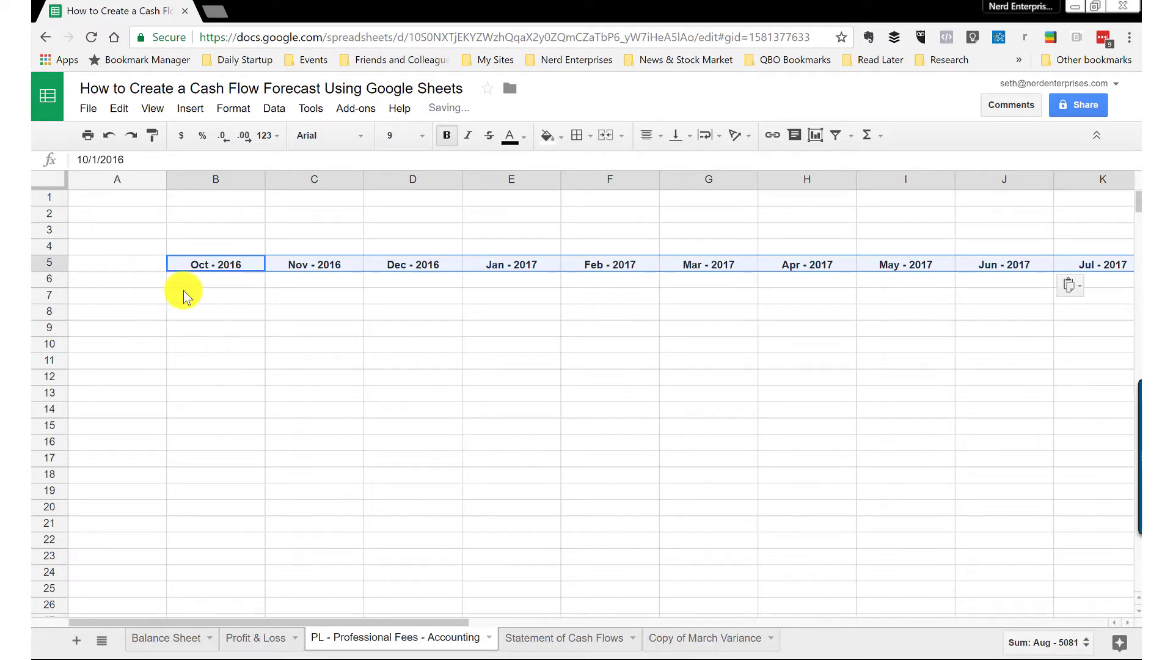
- Title cell A1 'Professional Fees Accounting' and move to the Mar - 2017 cell in row 7
left_click(101, 201)
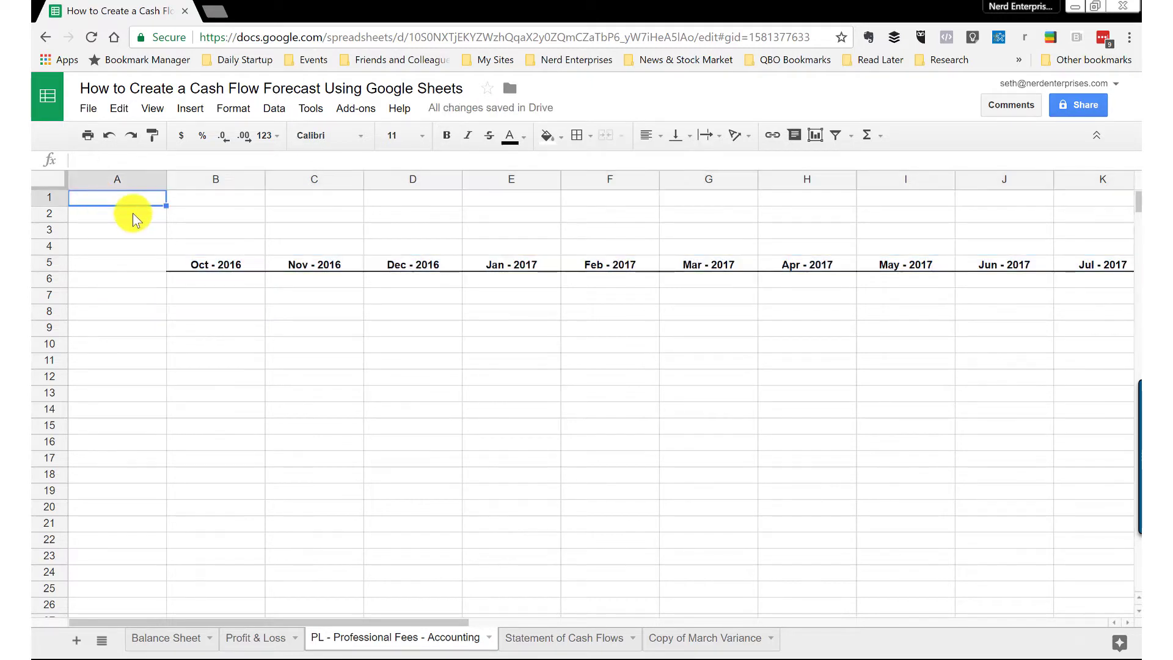
type("Professional Fe")
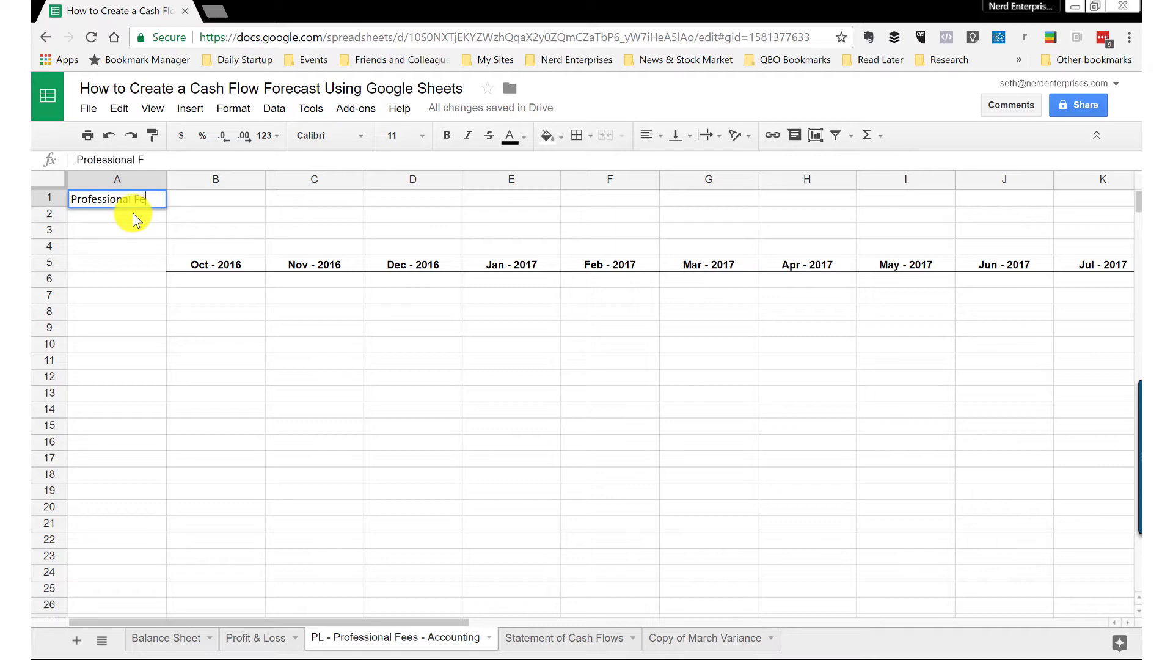
type("es Accounting")
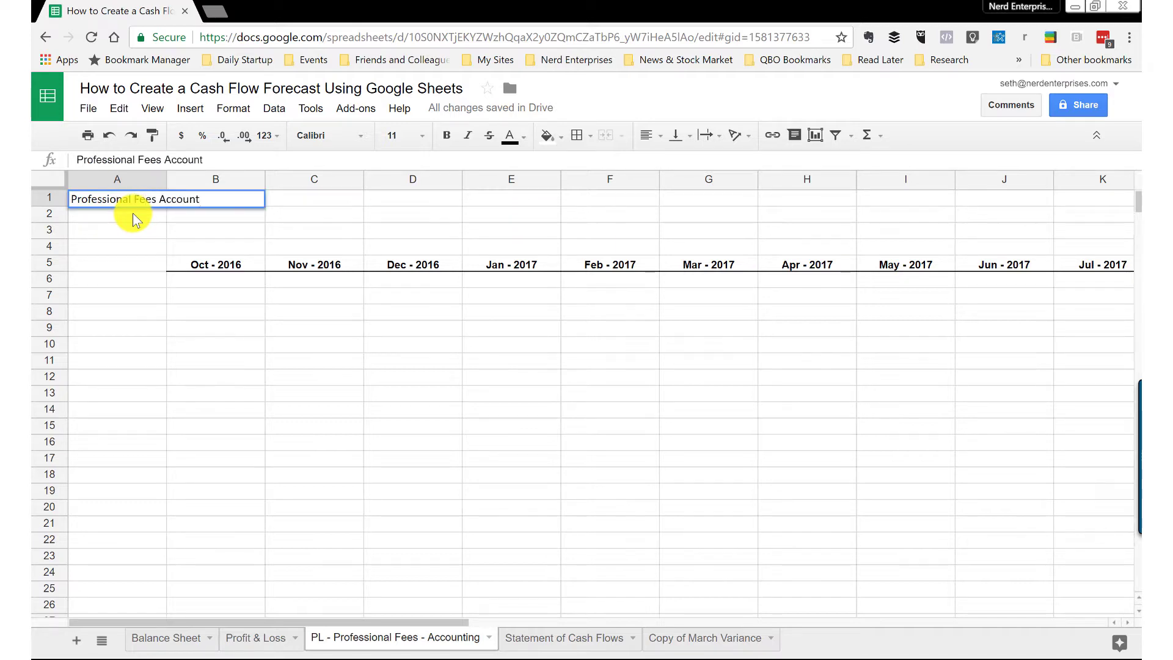
key("Return")
key("Down")
key("Down")
key("Down")
key("Down")
key("Down")
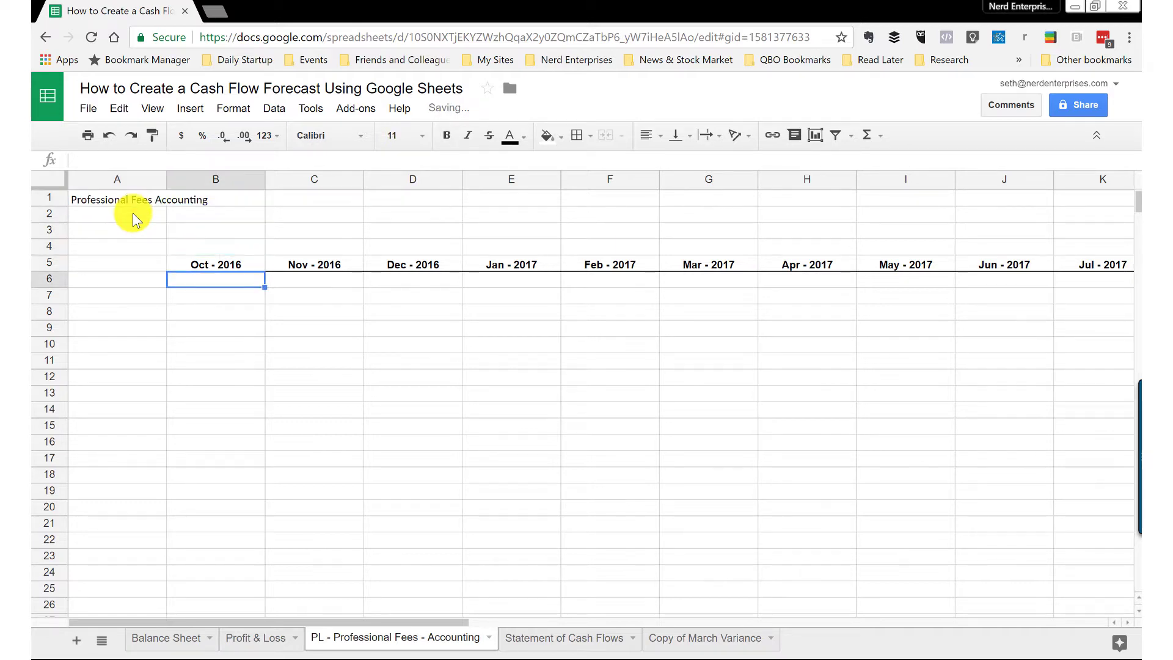
key("Left")
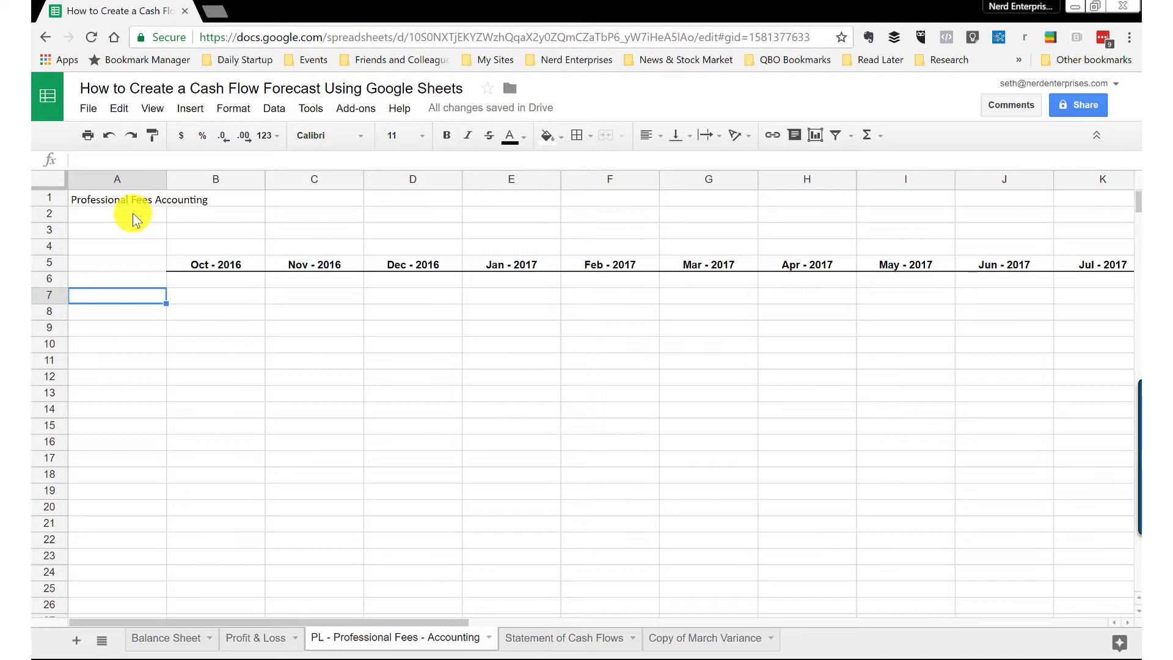
key("Right")
key("Right")
key("Right")
key("Right")
key("Right")
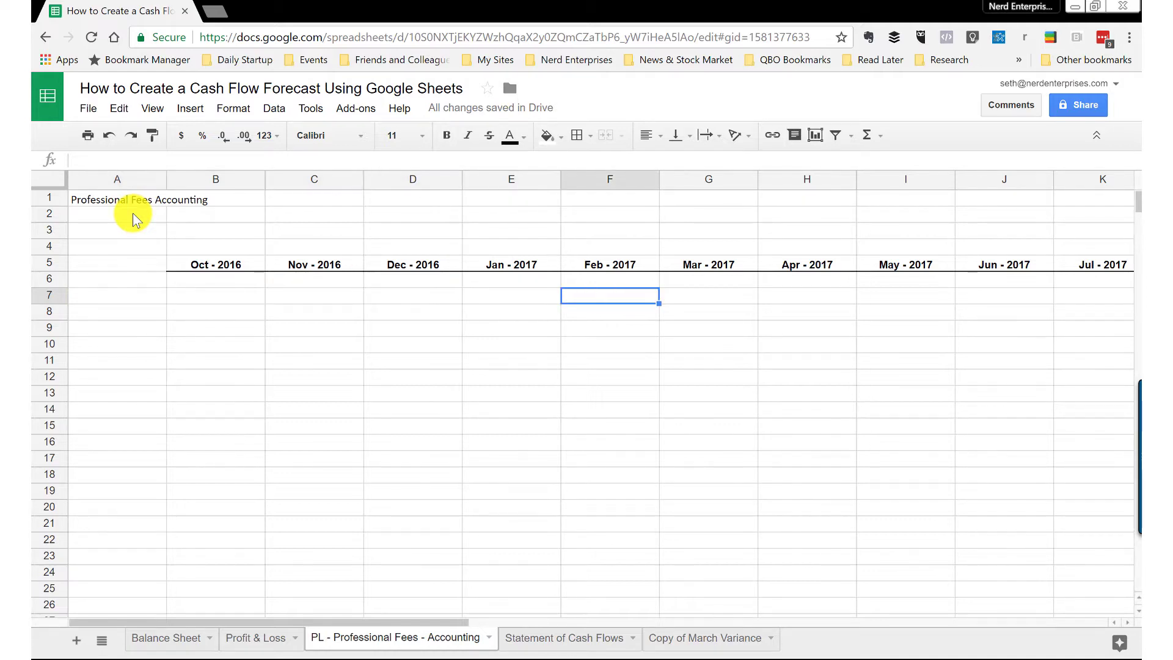
key("Right")
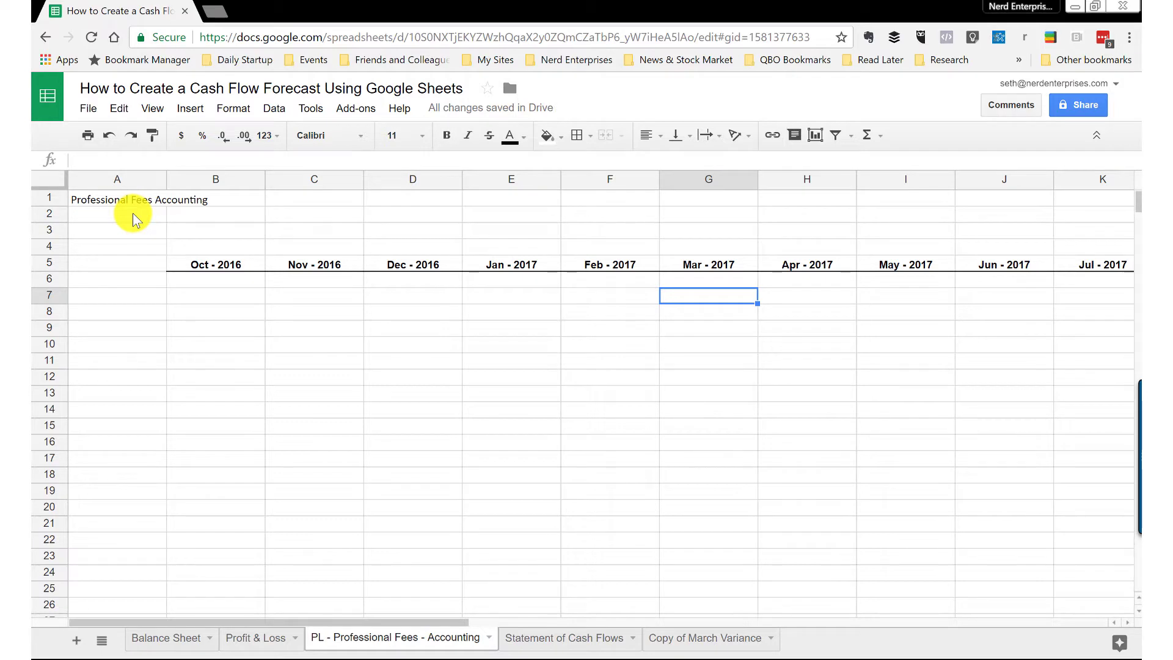
- Enter 1500 for Mar - 2017 and label rows 7 and 8 'Bookkeeping' and 'Tax Prep'
type("1500")
key("Tab")
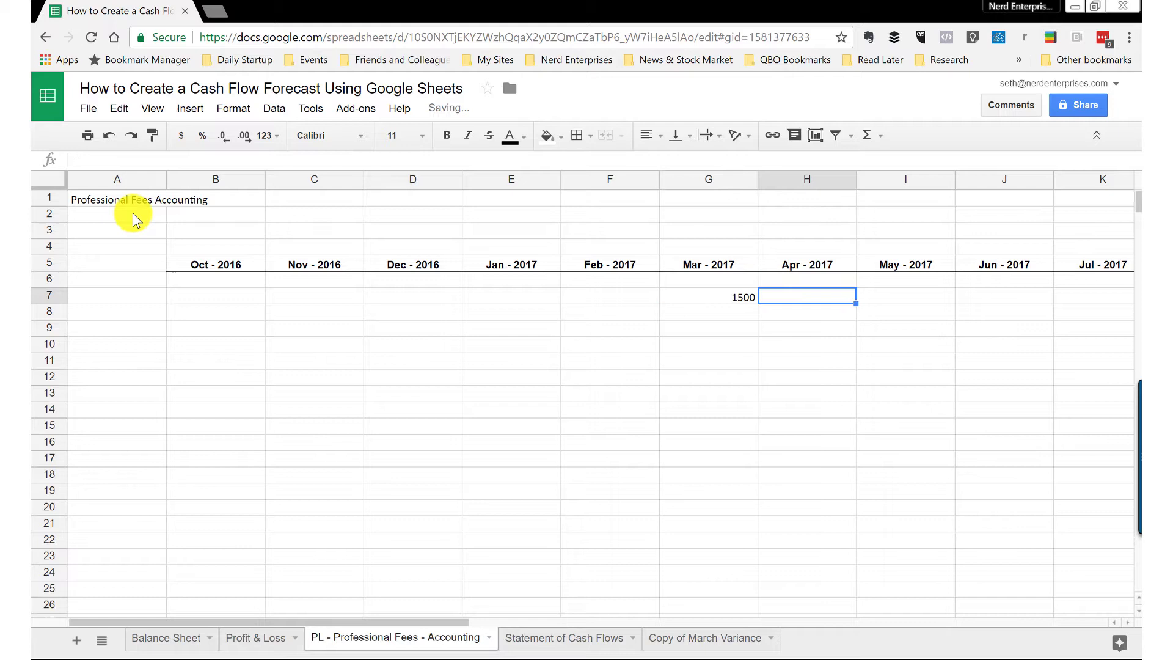
key("Left")
key("Home")
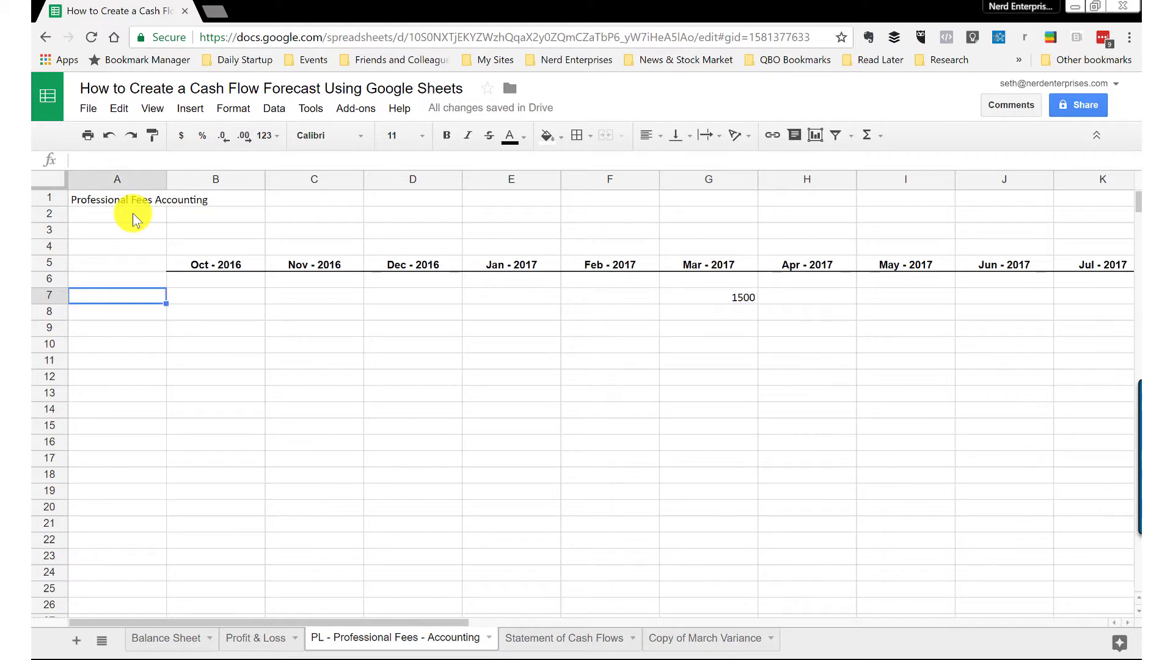
type("Bookkeeping")
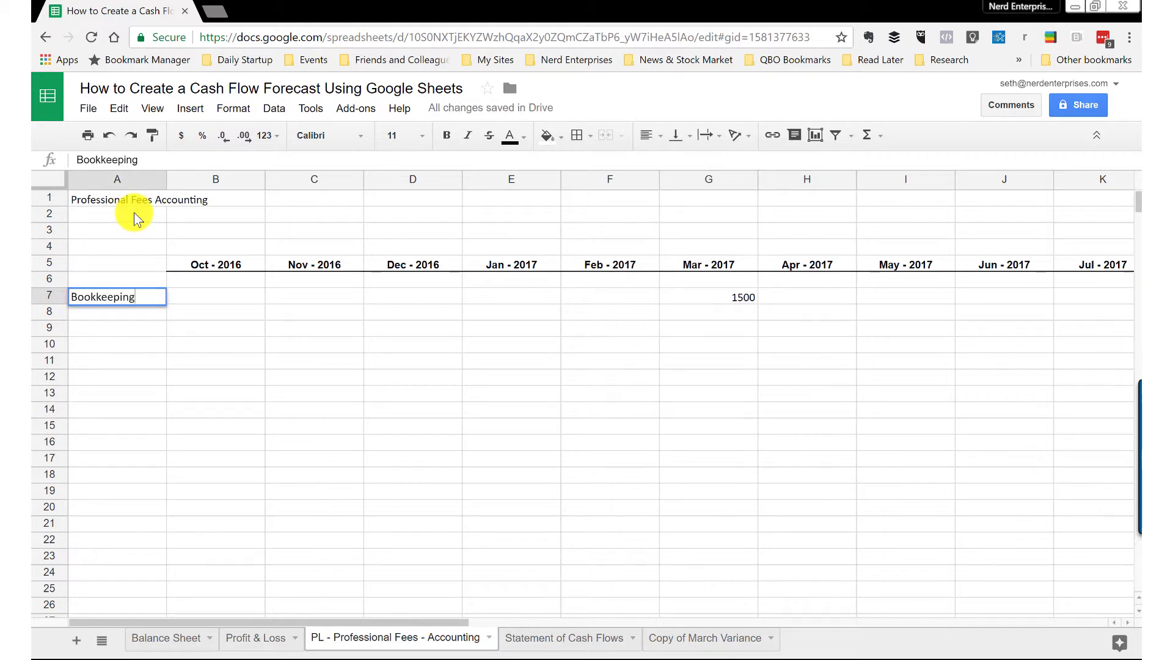
key("Return")
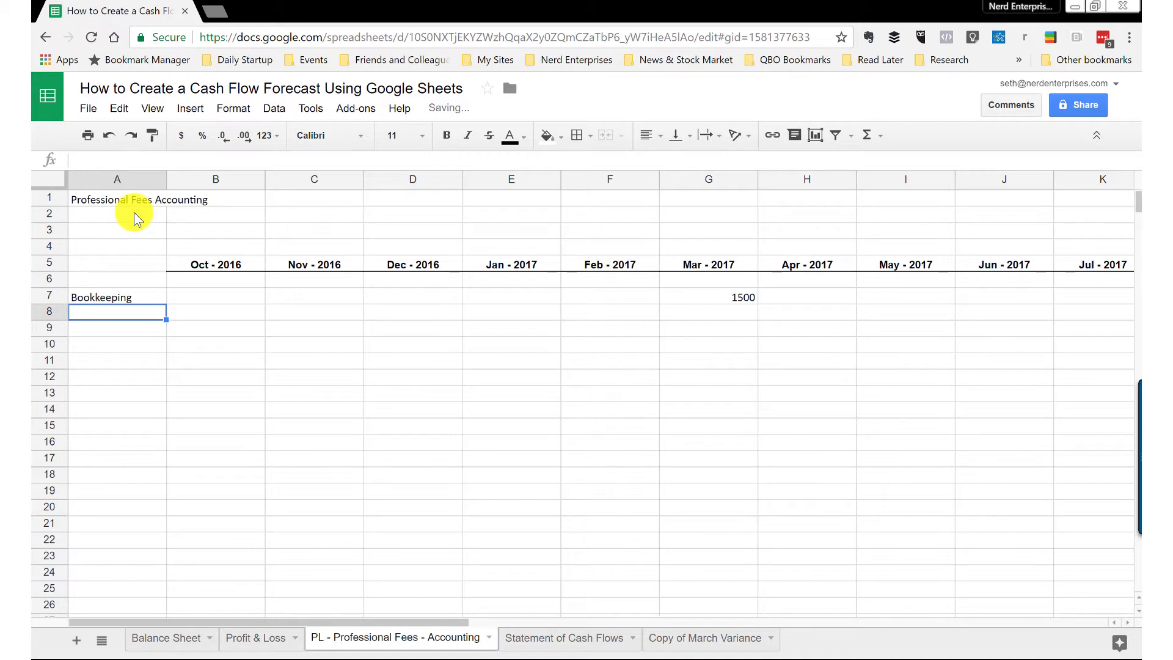
type("Tax Pre")
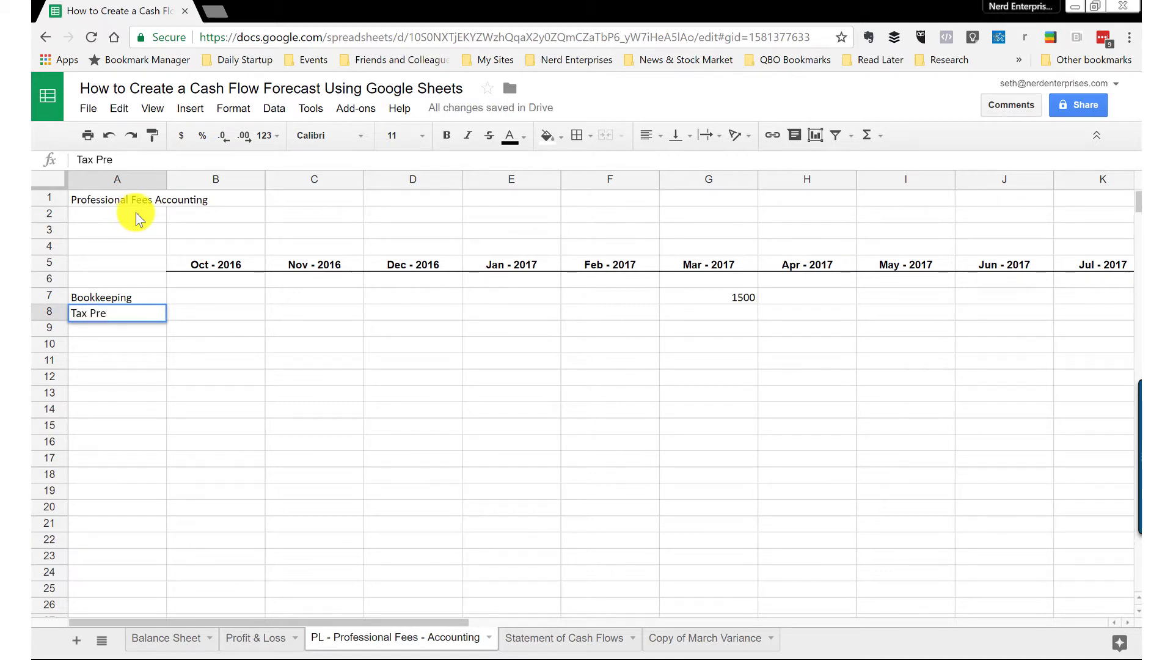
type("p")
key("Up")
- Link April 2017 Bookkeeping to March (=G7) and fill the formula right to Dec 2018
key("Right")
key("Right")
key("Right")
key("Right")
key("Right")
key("Right")
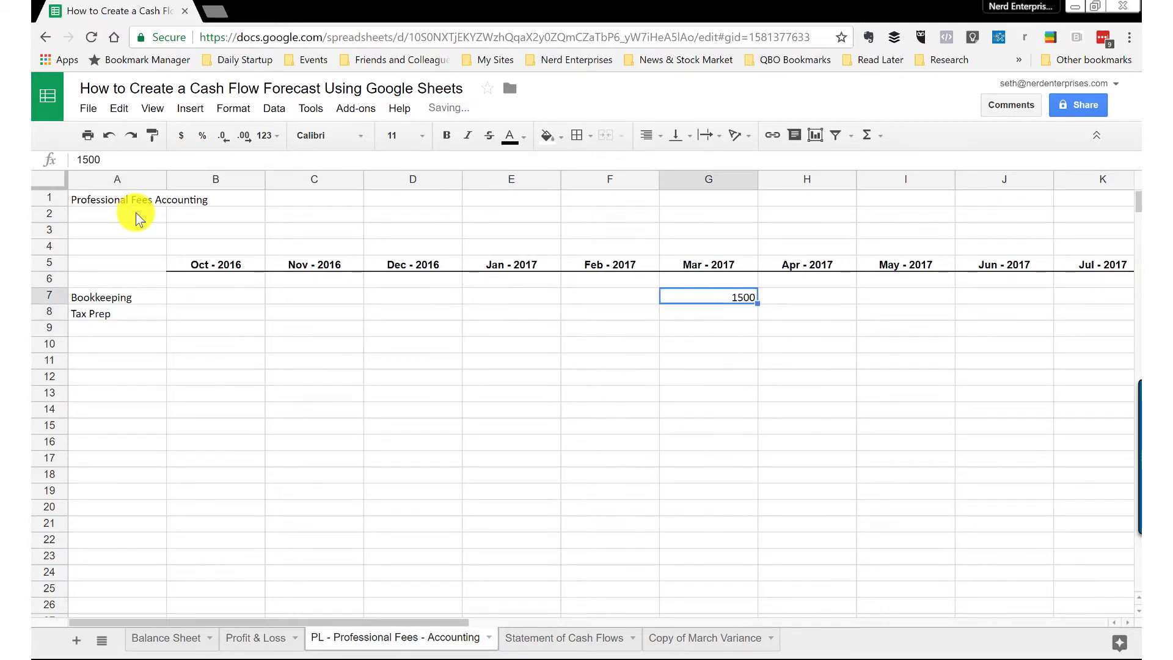
key("Right")
type("=")
key("Left")
key("Return")
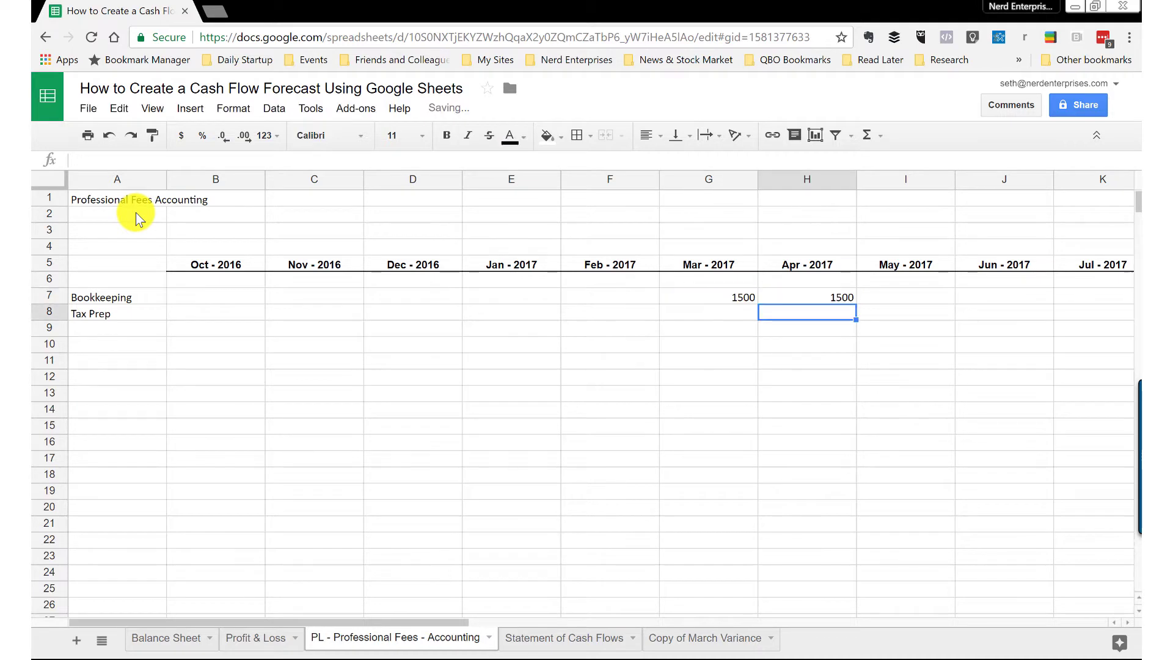
key("Up")
key("ctrl+shift+Right")
key("ctrl+r")
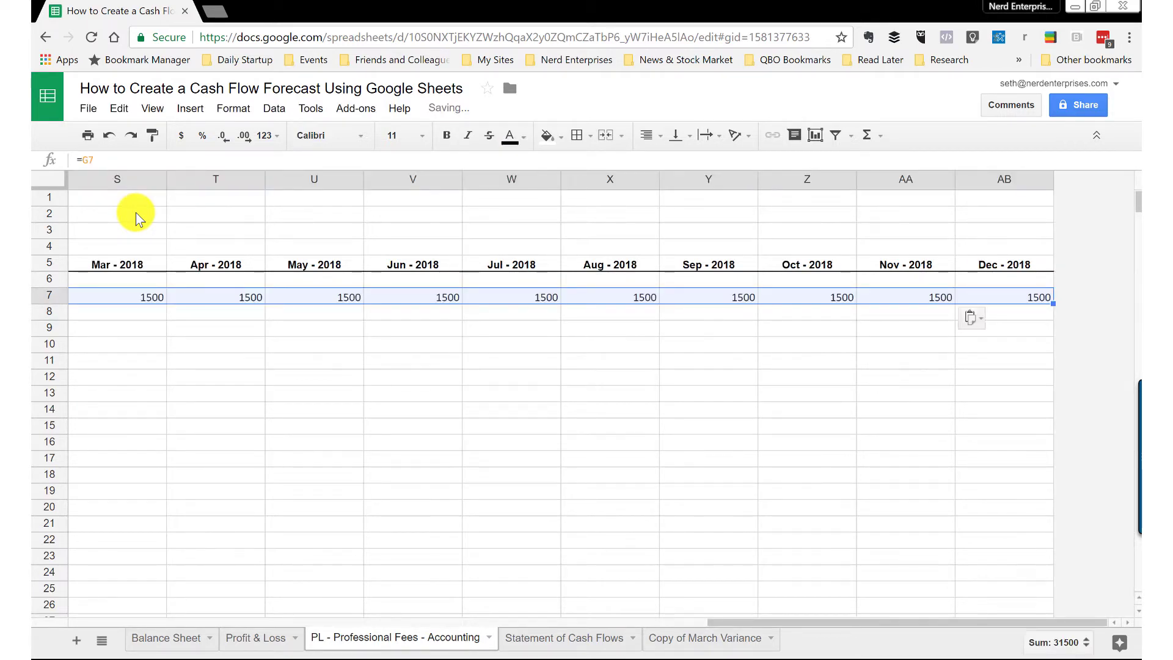
key("Left")
key("Right")
key("Right")
key("Right")
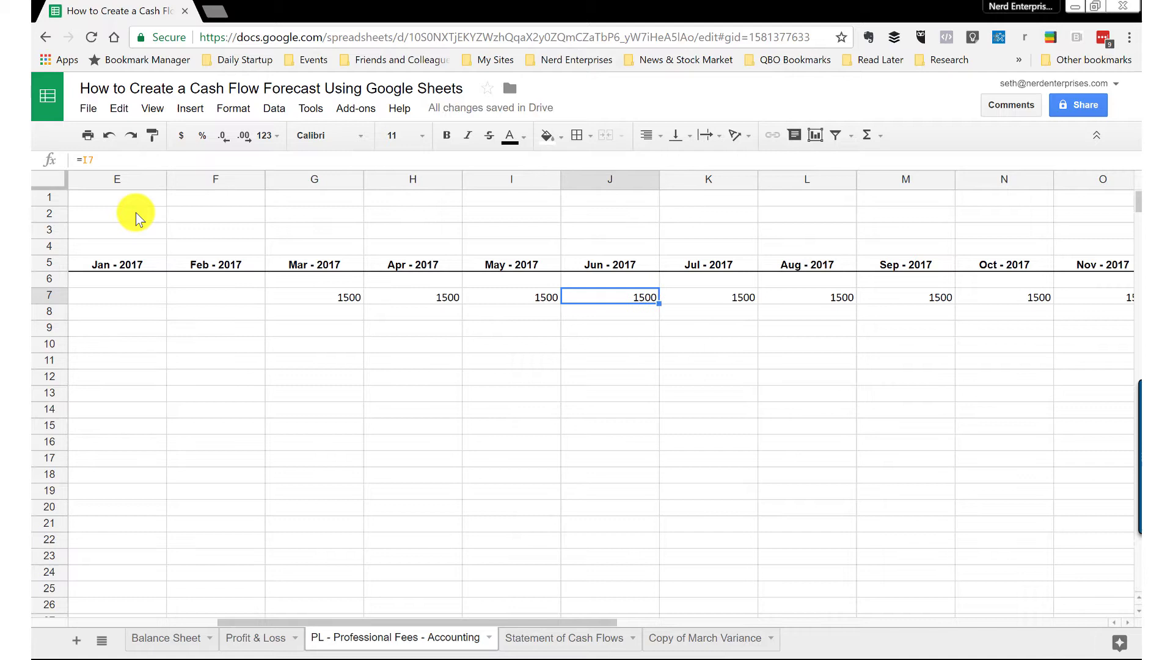
- Test 2000 for July 2017 Bookkeeping, then undo it
key("Right")
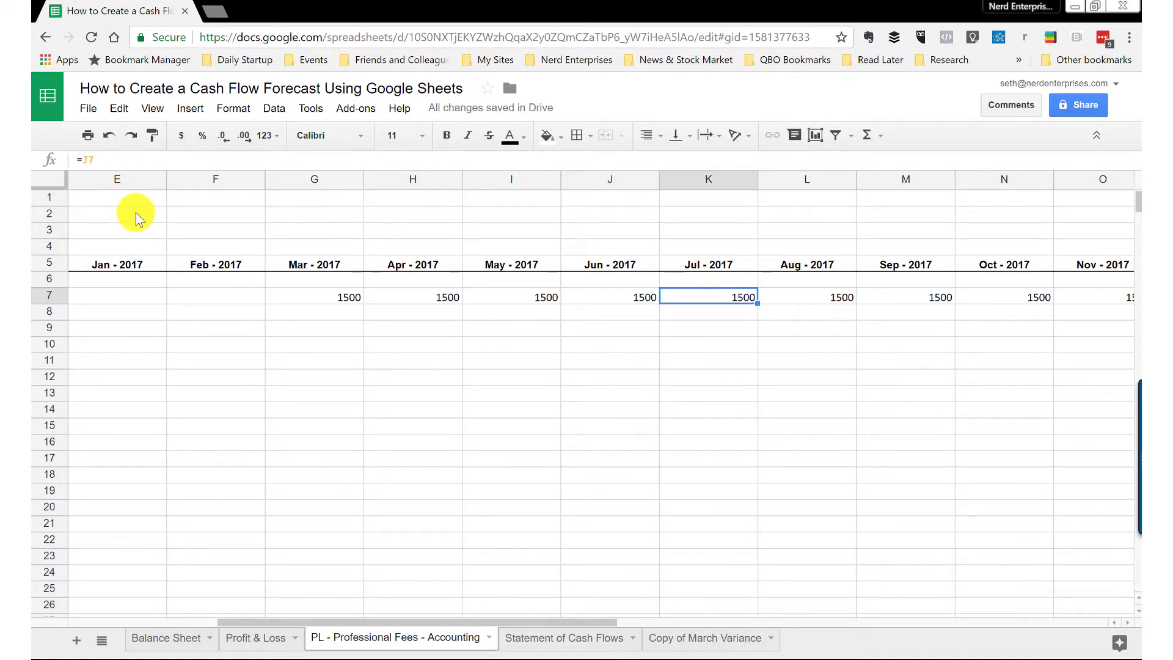
type("2000")
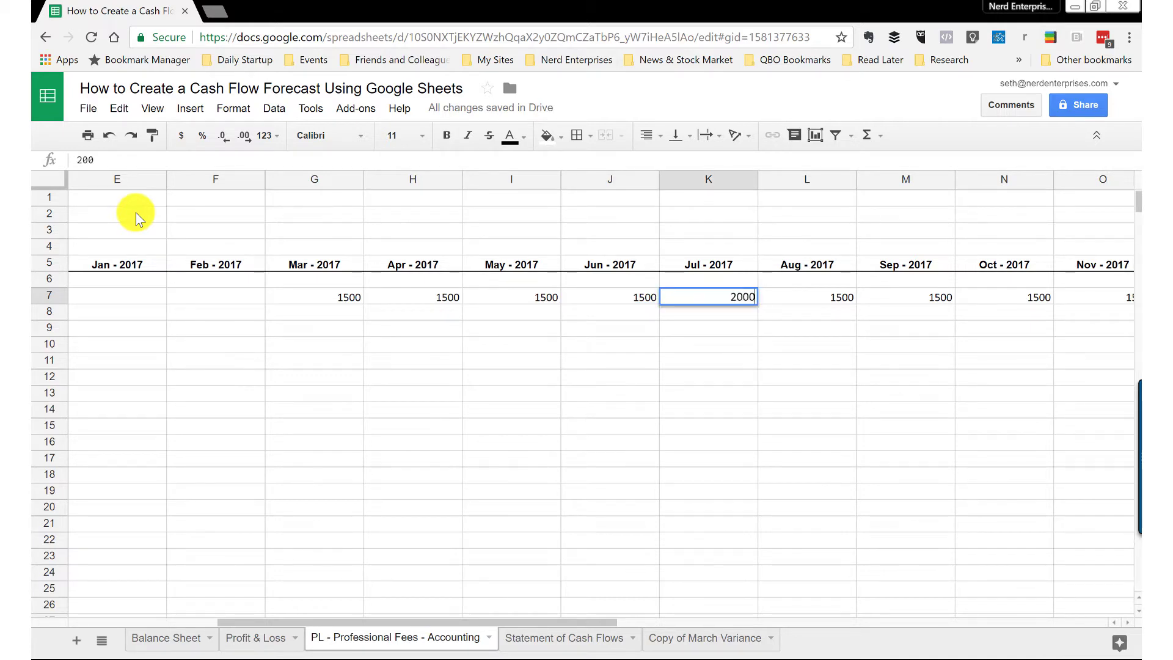
key("Return")
key("Up")
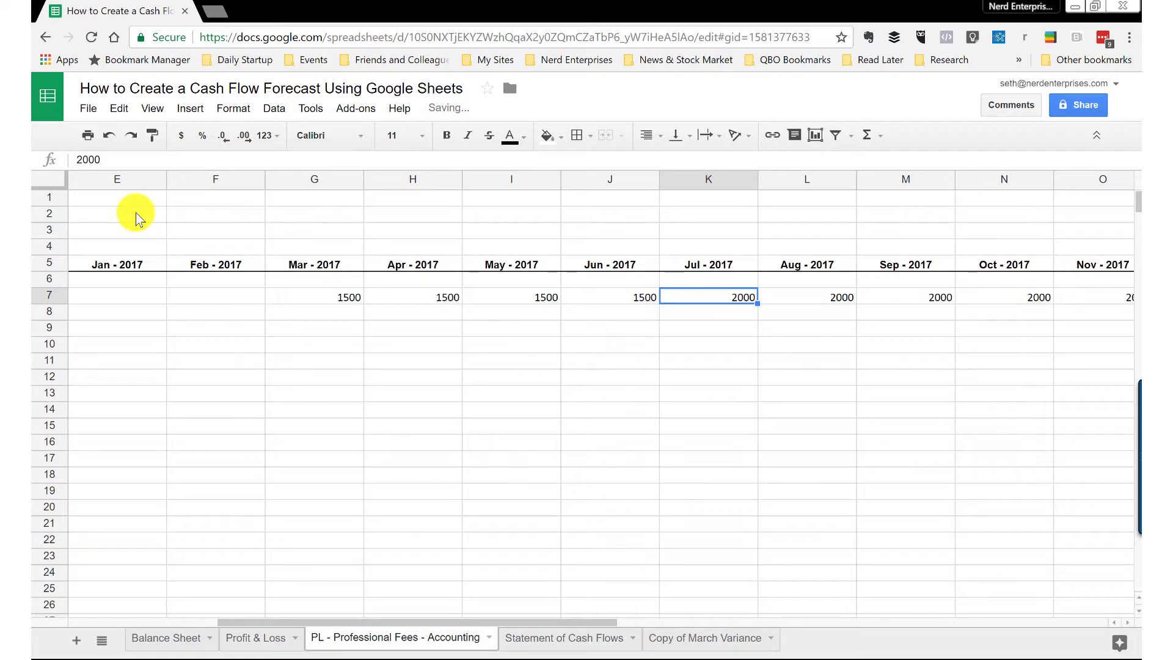
key("ctrl+z")
key("Left")
key("Left")
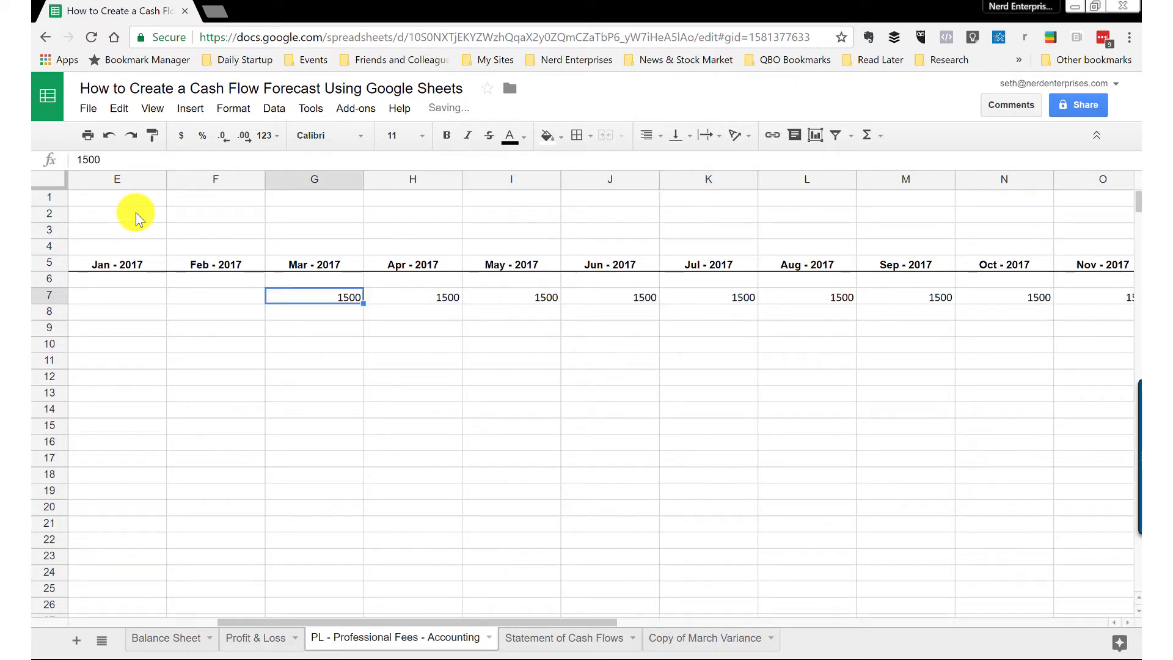
- Enter the 1500 Tax Prep fee for April 2017 in row 8
key("Down")
key("Home")
key("Right")
key("Right")
key("Right")
key("Right")
key("Right")
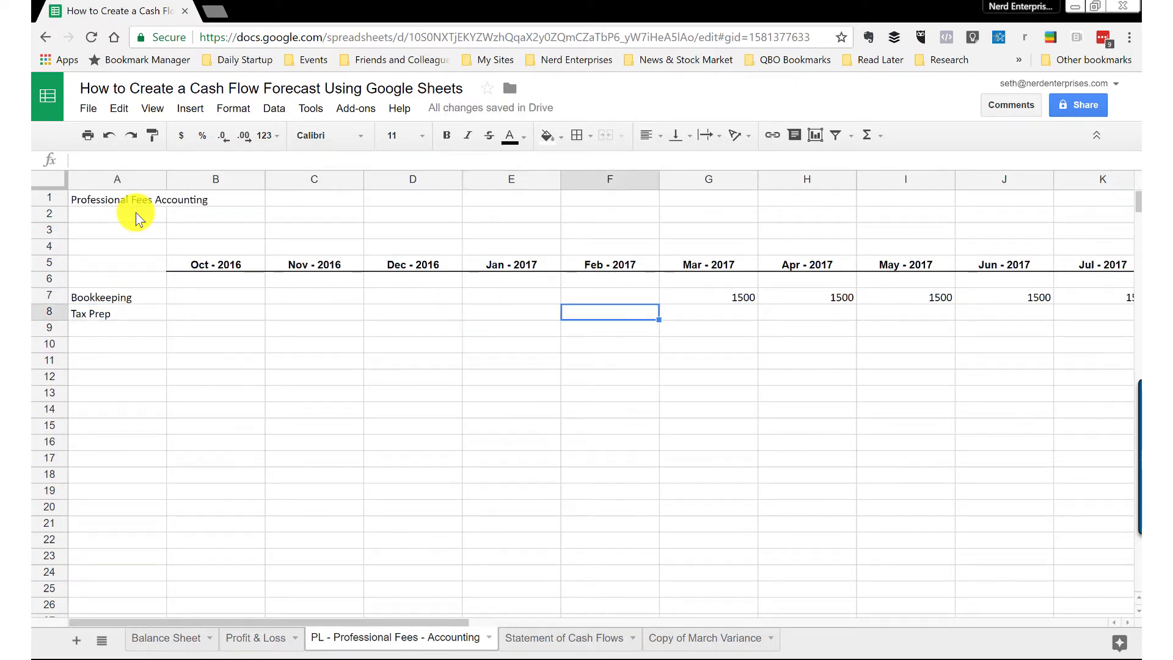
key("Right")
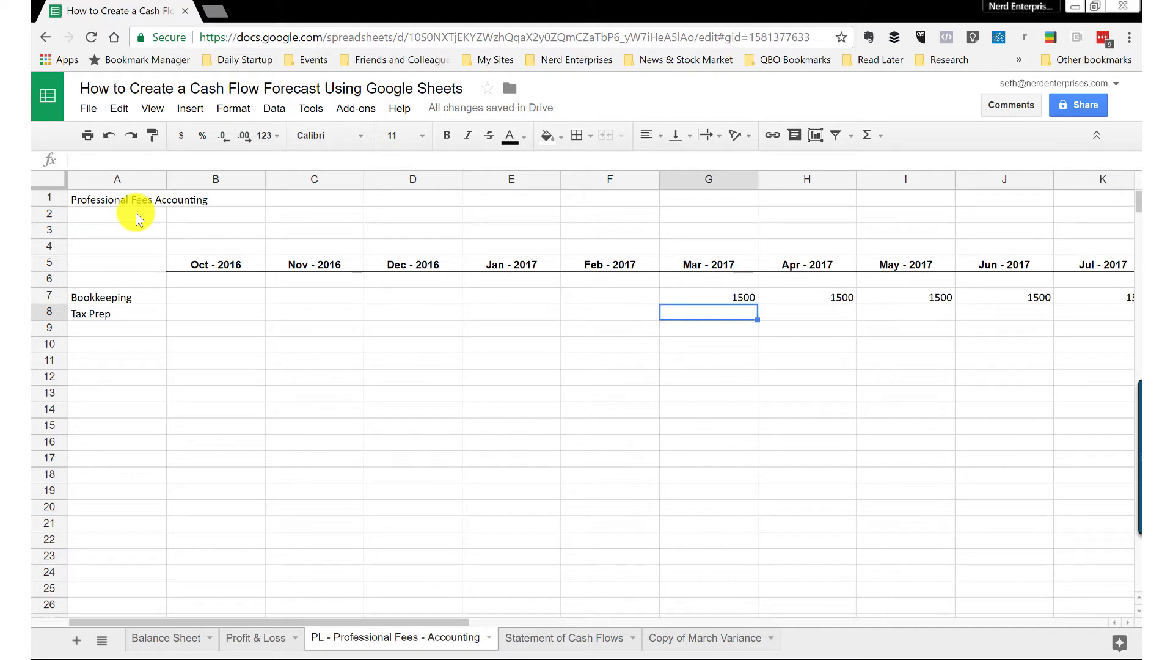
key("Right")
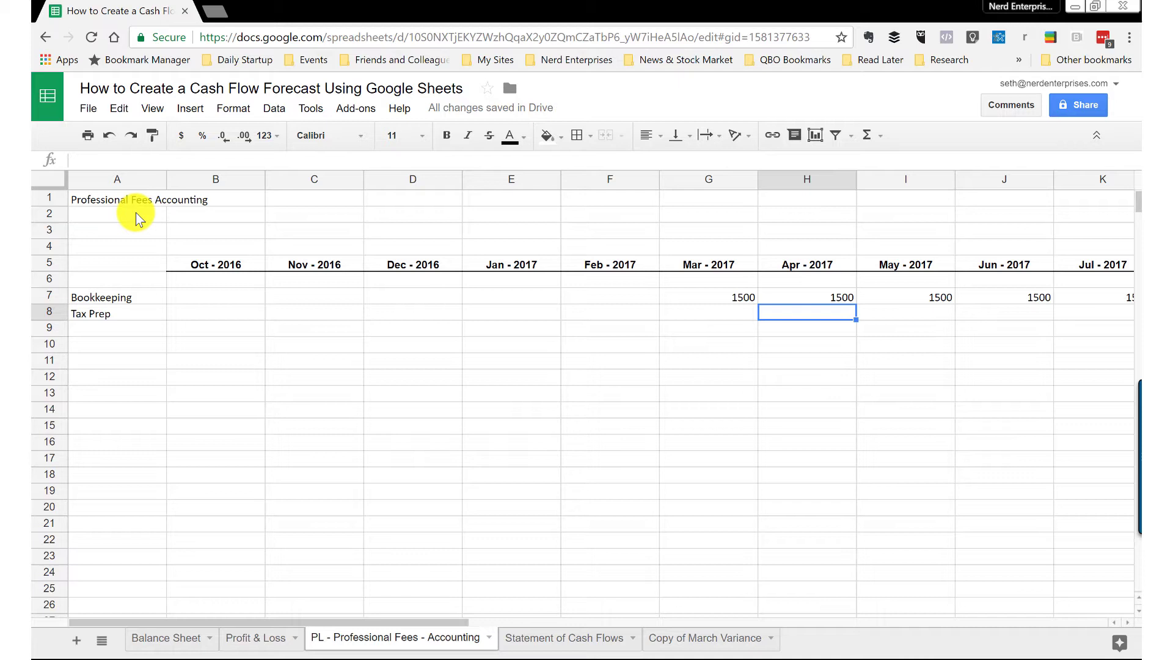
type("1500")
key("ctrl+Return")
key("ctrl+Right")
key("Left")
key("Left")
key("Left")
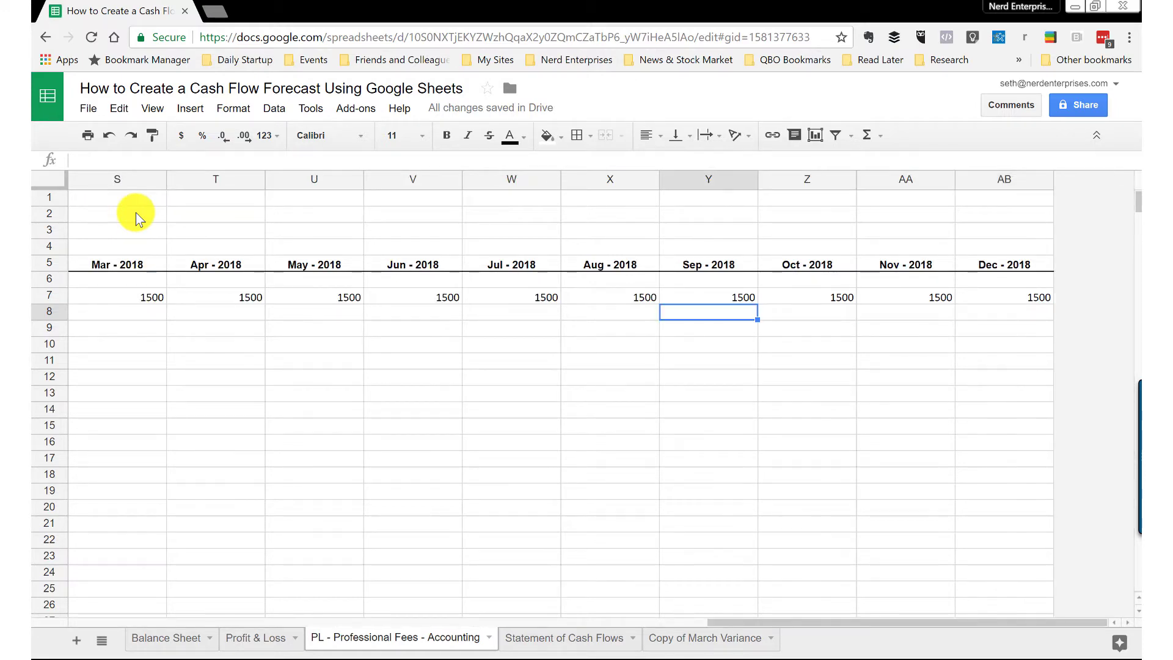
key("ctrl+Left")
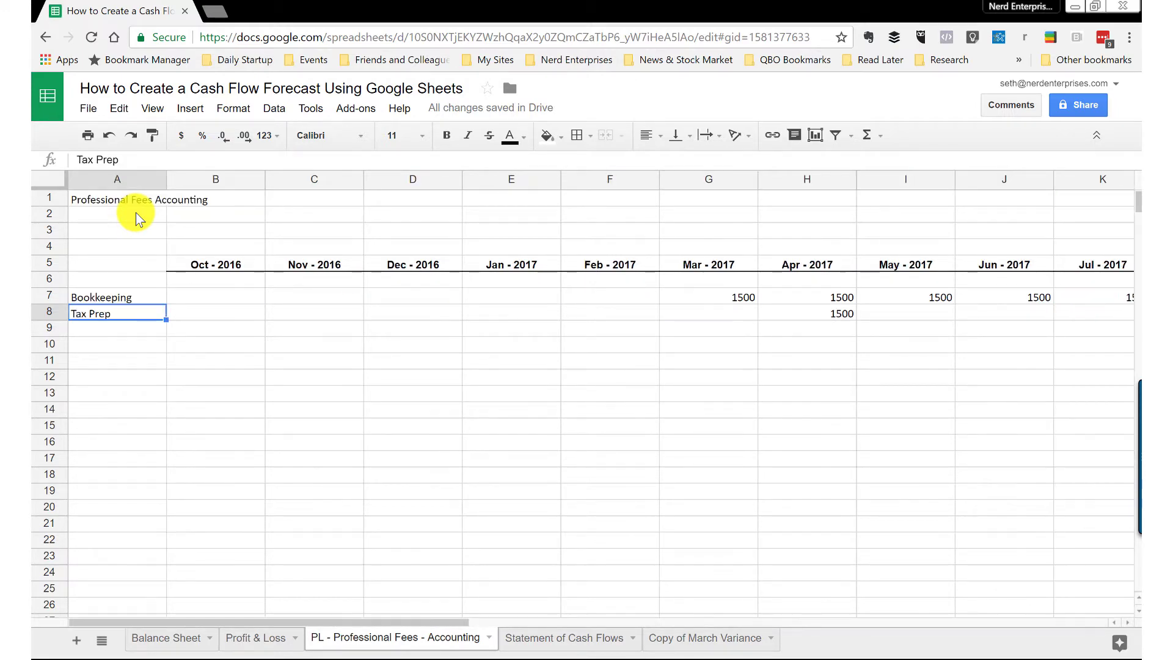
key("Down")
key("Down")
key("Down")
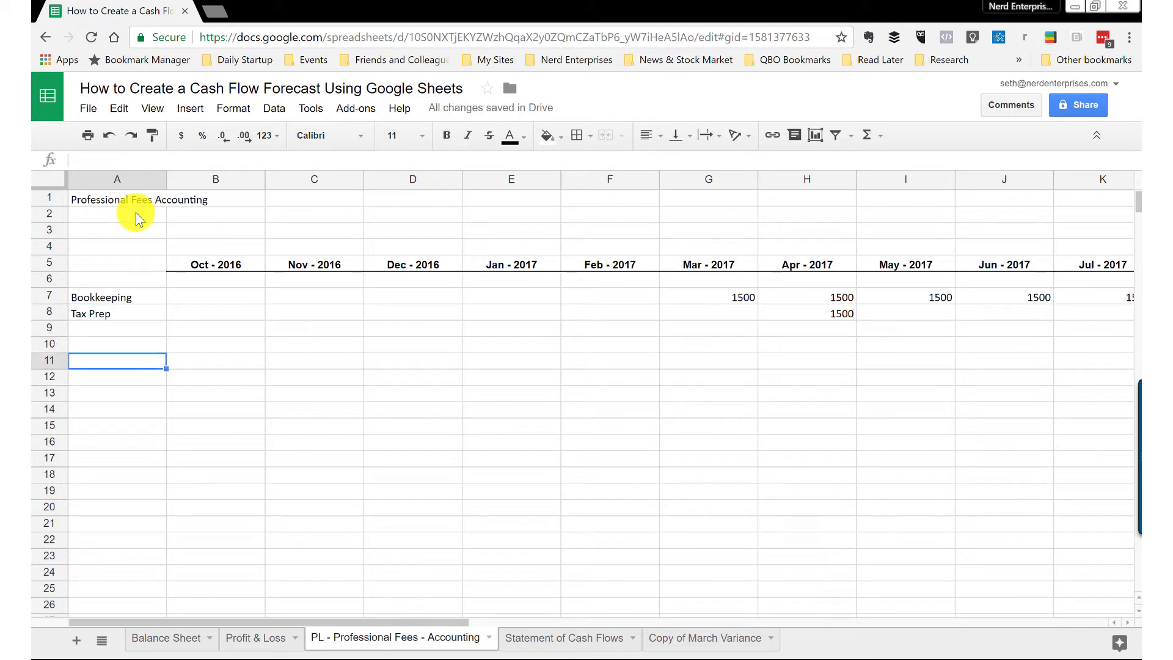
- Label row 11 'Total Professional Fees - Accounting' and fill =sum(B7:B10) across every month
type("Total P")
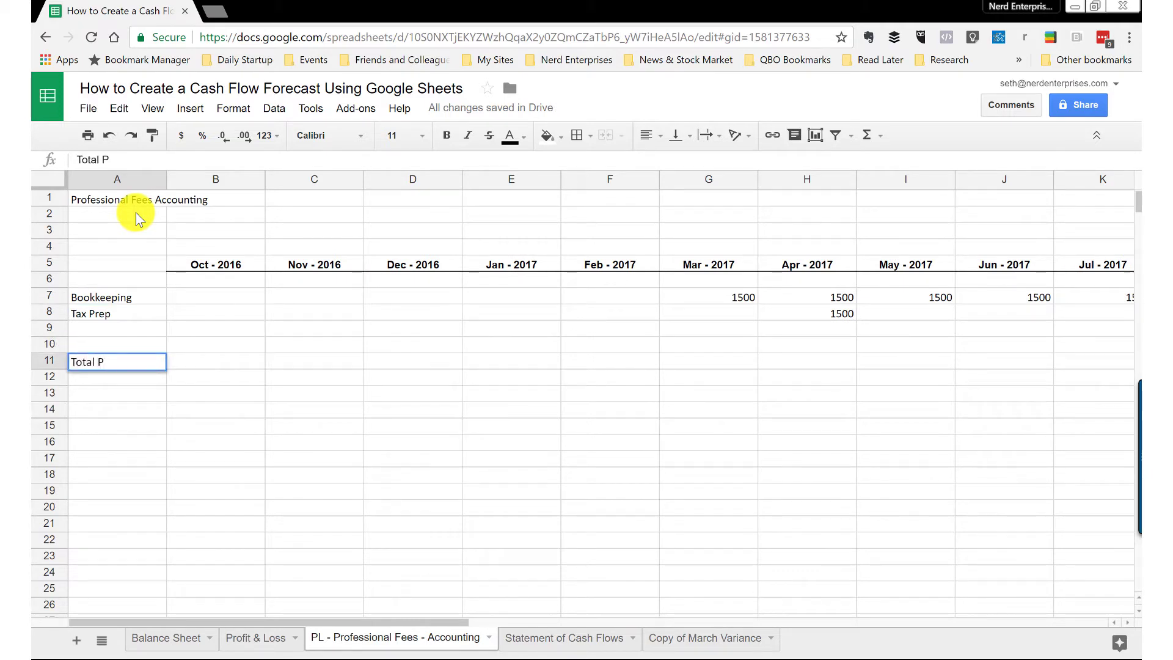
type("rofessional Fe")
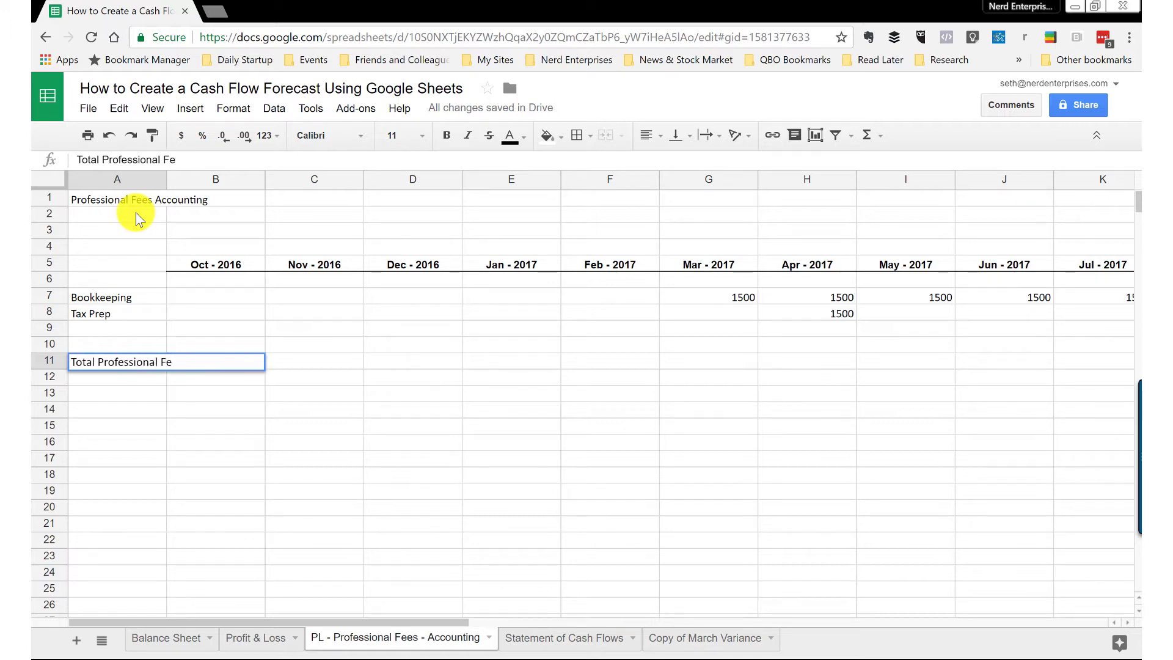
type("es - Accounting")
key("Tab")
type("=sum(B7:B10")
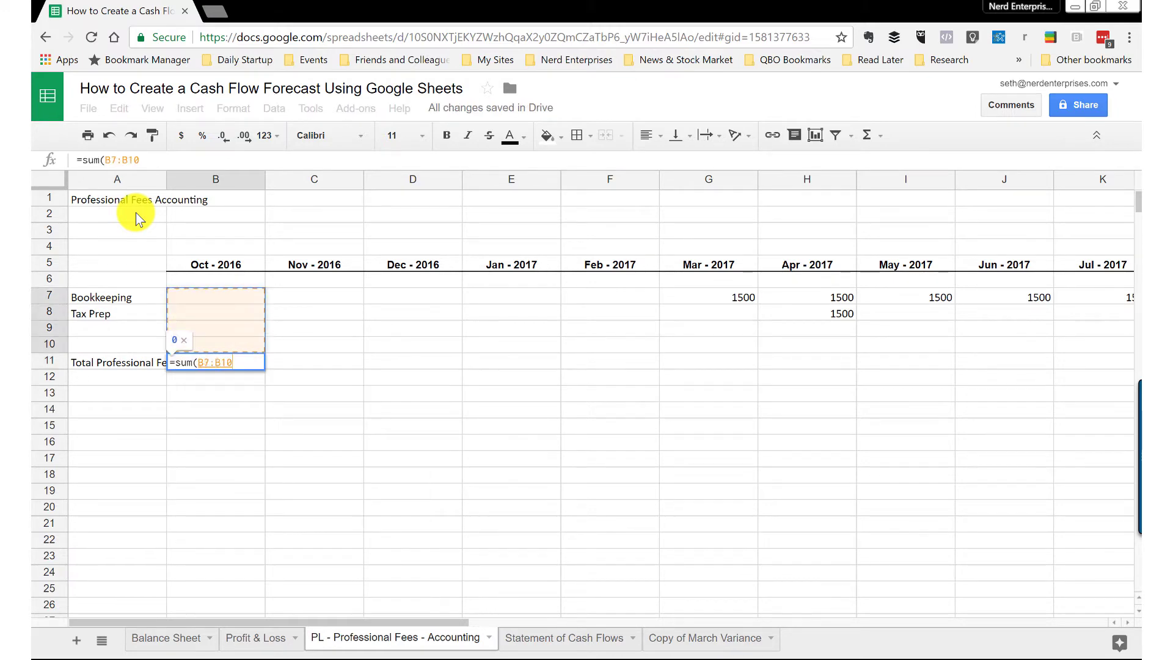
key("Return")
key("Up")
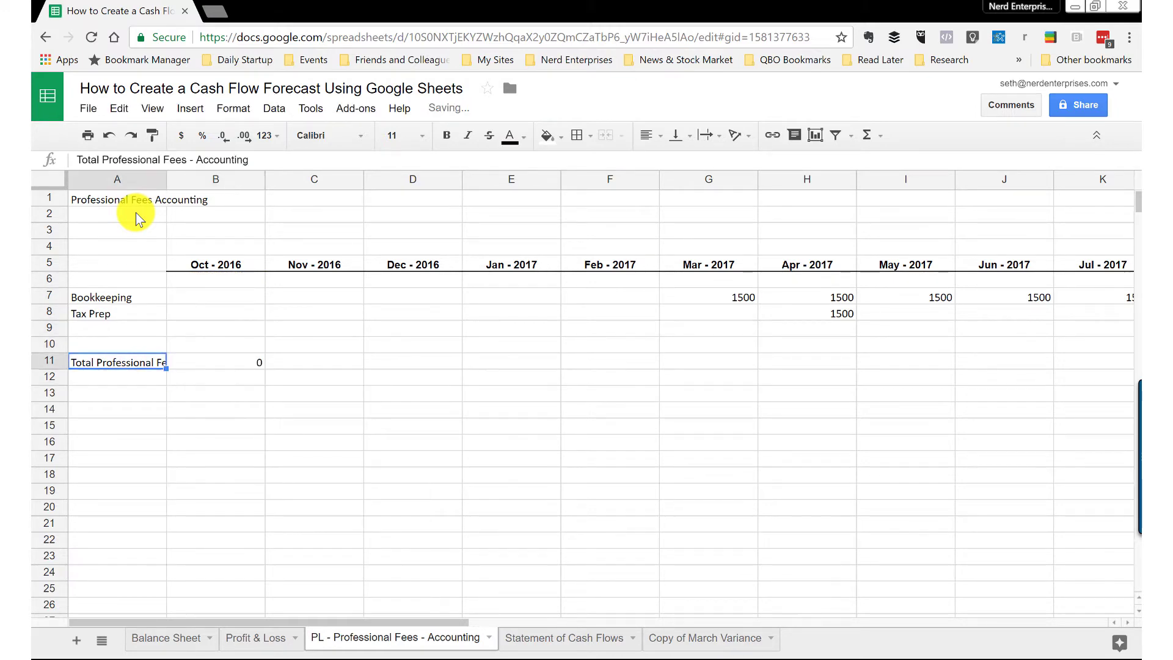
key("Right")
key("ctrl+shift+Right")
key("ctrl+r")
key("Left")
key("Right")
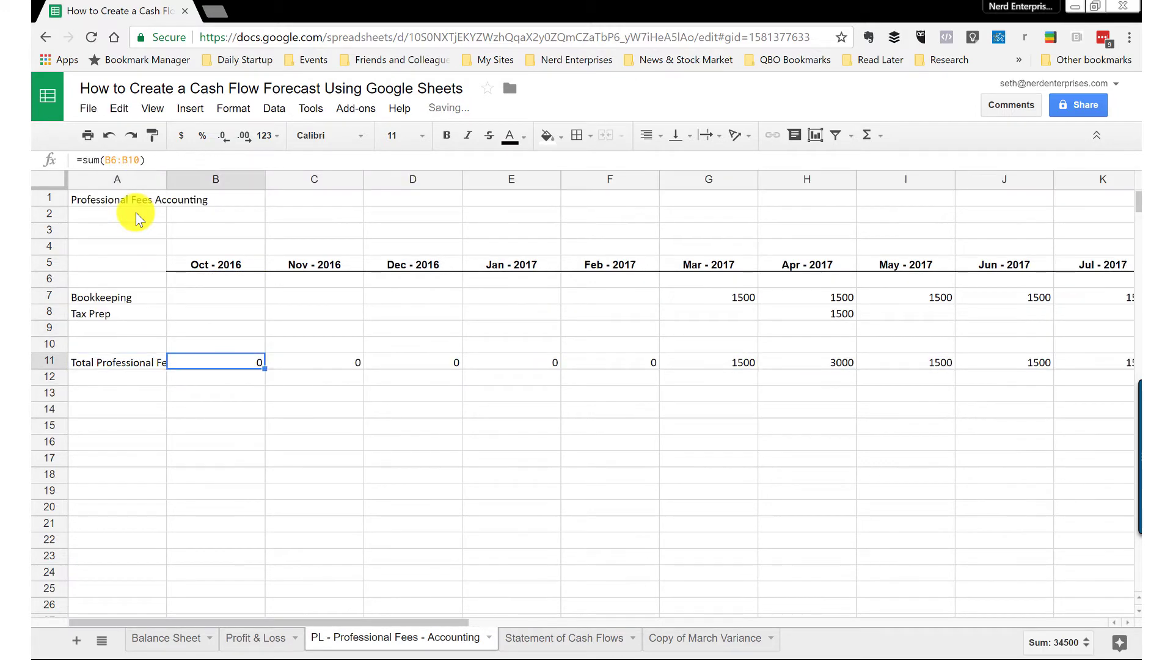
key("Right")
key("Right")
key("Right")
key("Left")
key("Left")
key("Left")
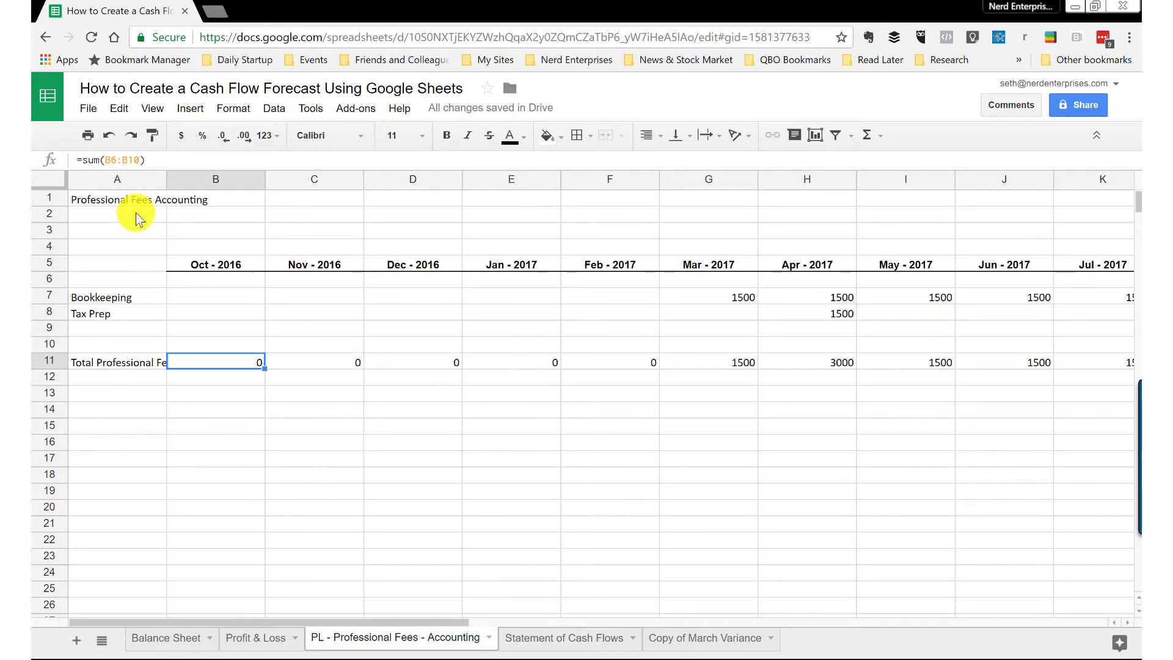
- Locate and select the Accounting expense row on the Profit & Loss sheet
left_click(275, 637)
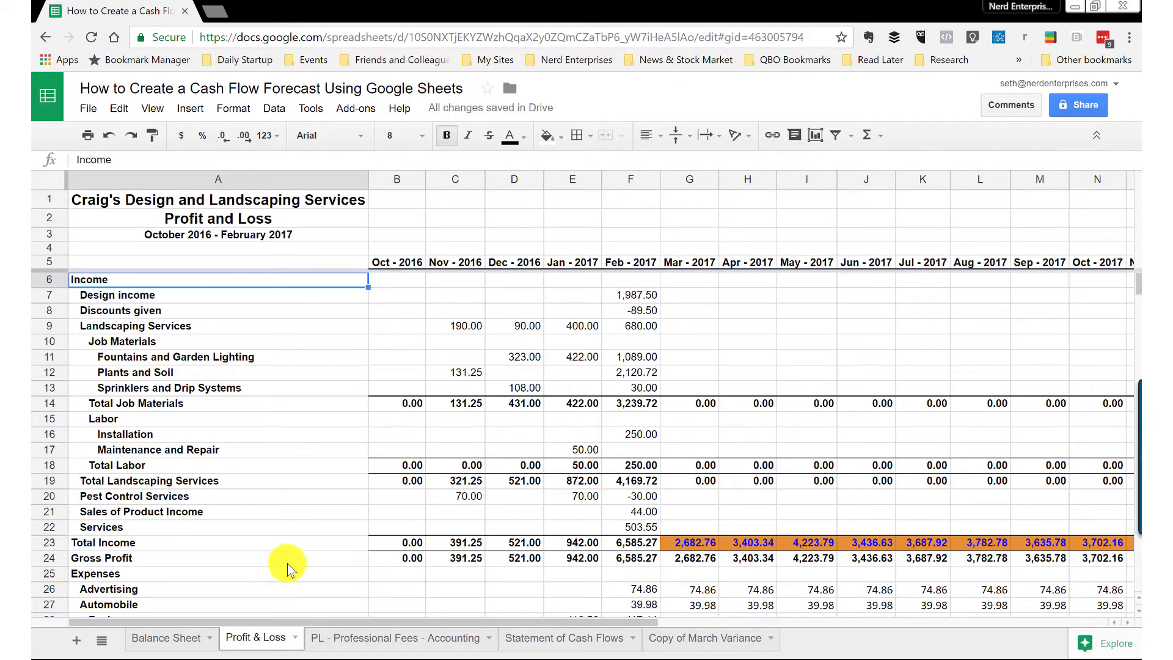
scroll(287, 569, "down", 14)
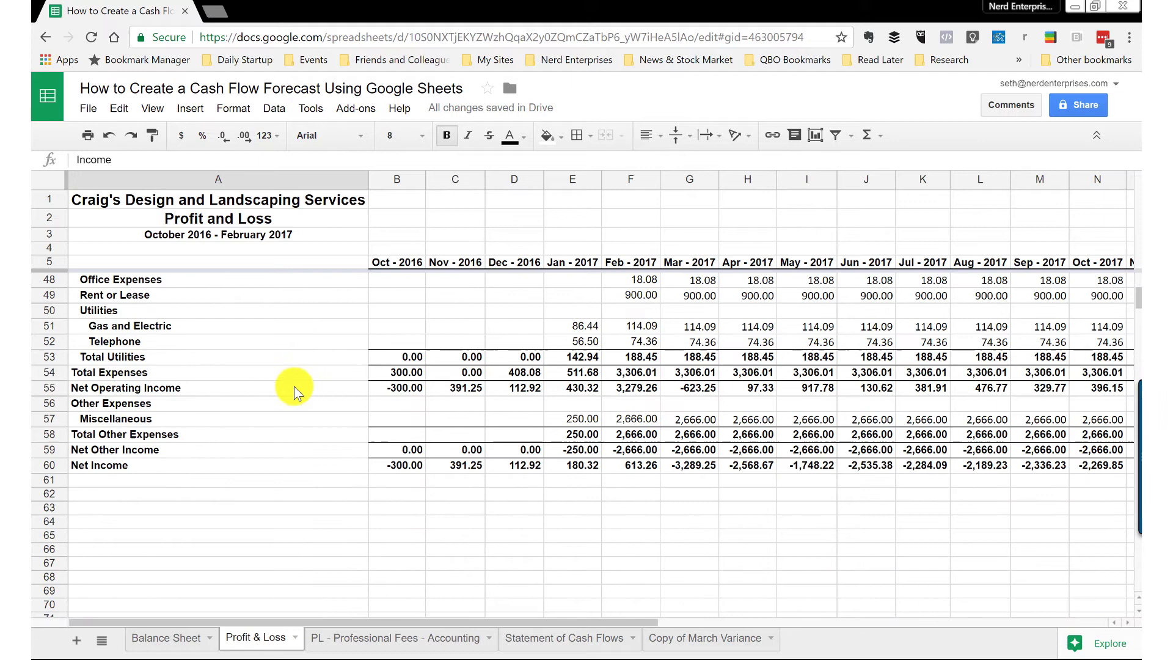
scroll(210, 301, "up", 4)
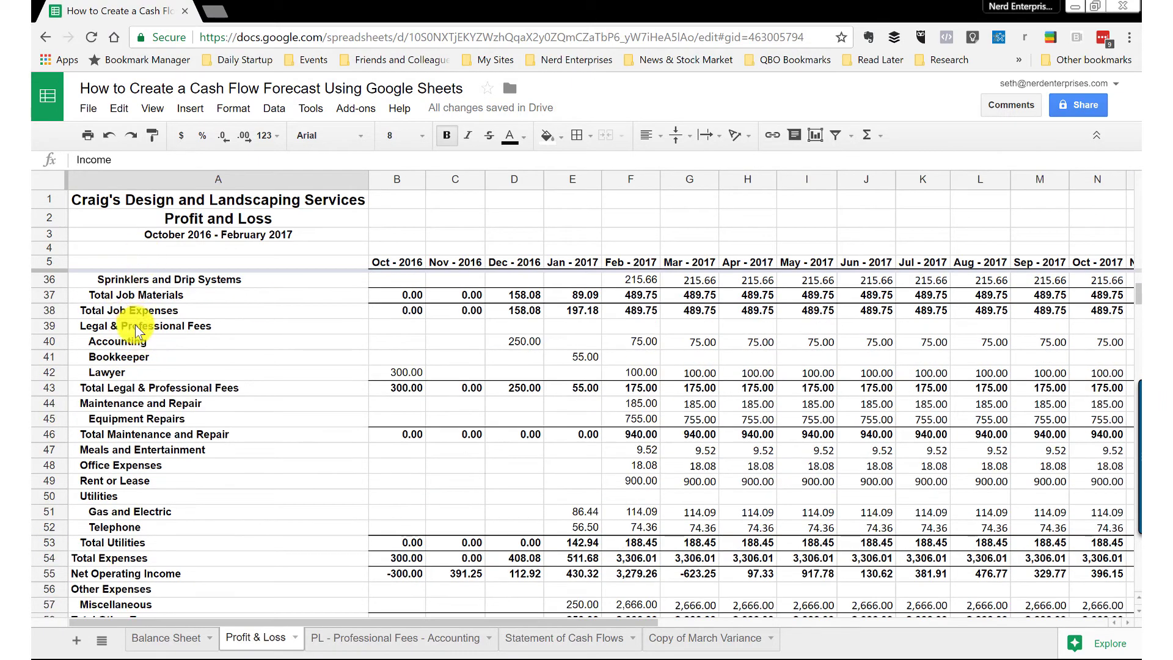
left_click(133, 340)
key("shift+space")
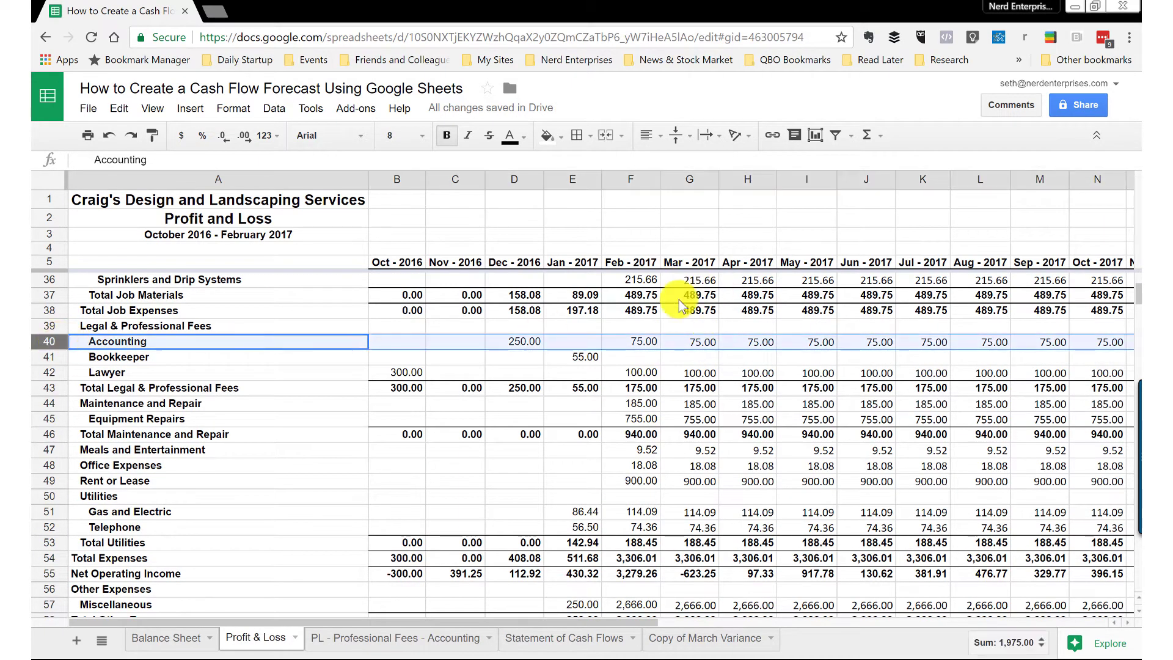
- Link Mar - 2017 Accounting to the fees schedule total and fill it across later months
left_click(689, 341)
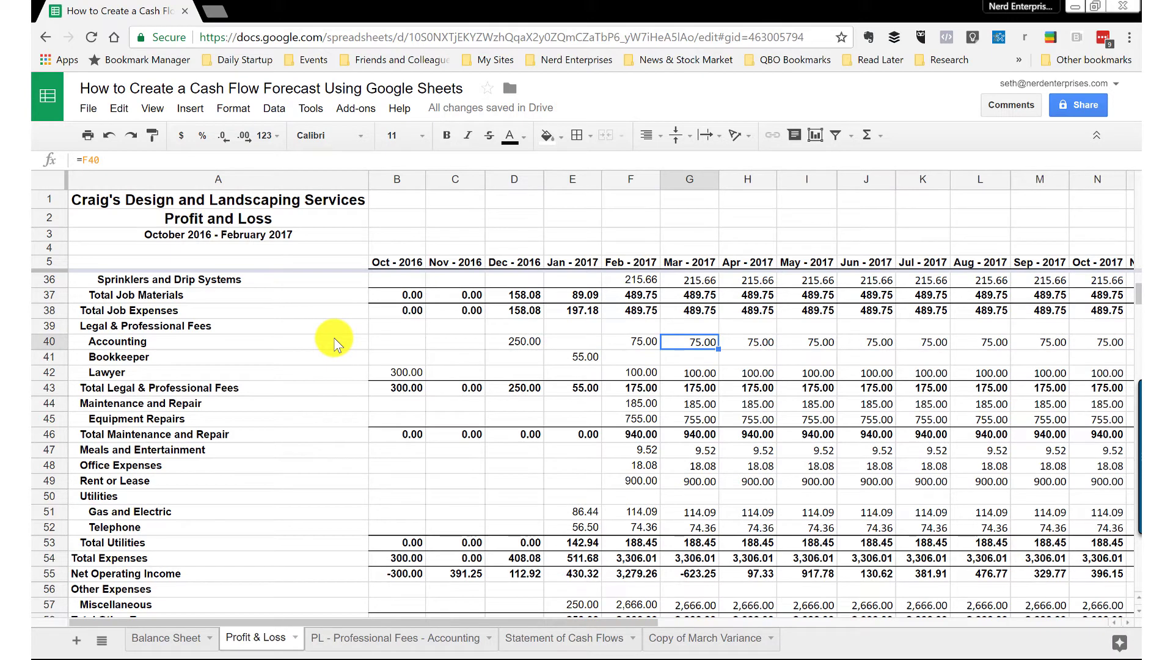
type("=")
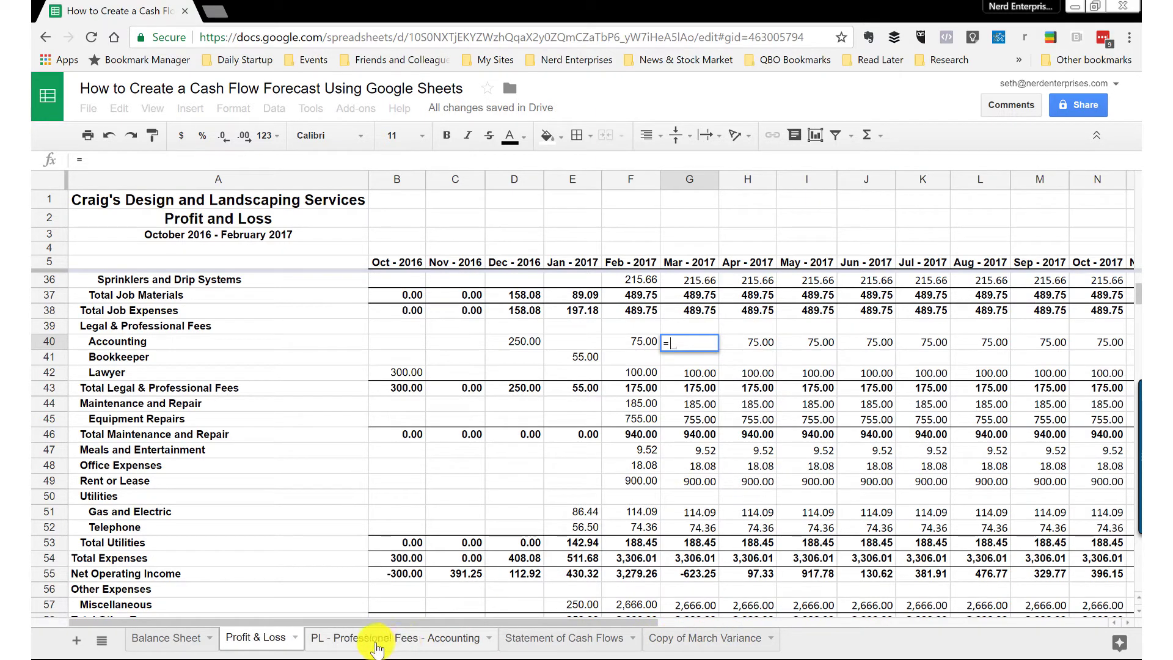
left_click(418, 642)
left_click(703, 359)
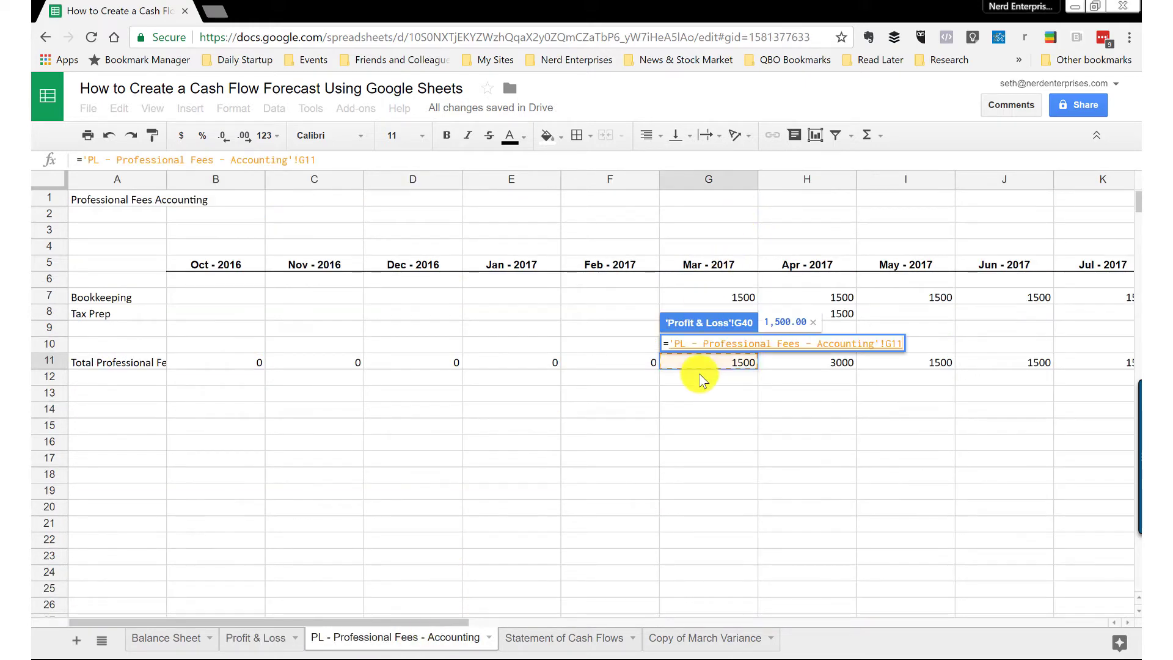
key("Return")
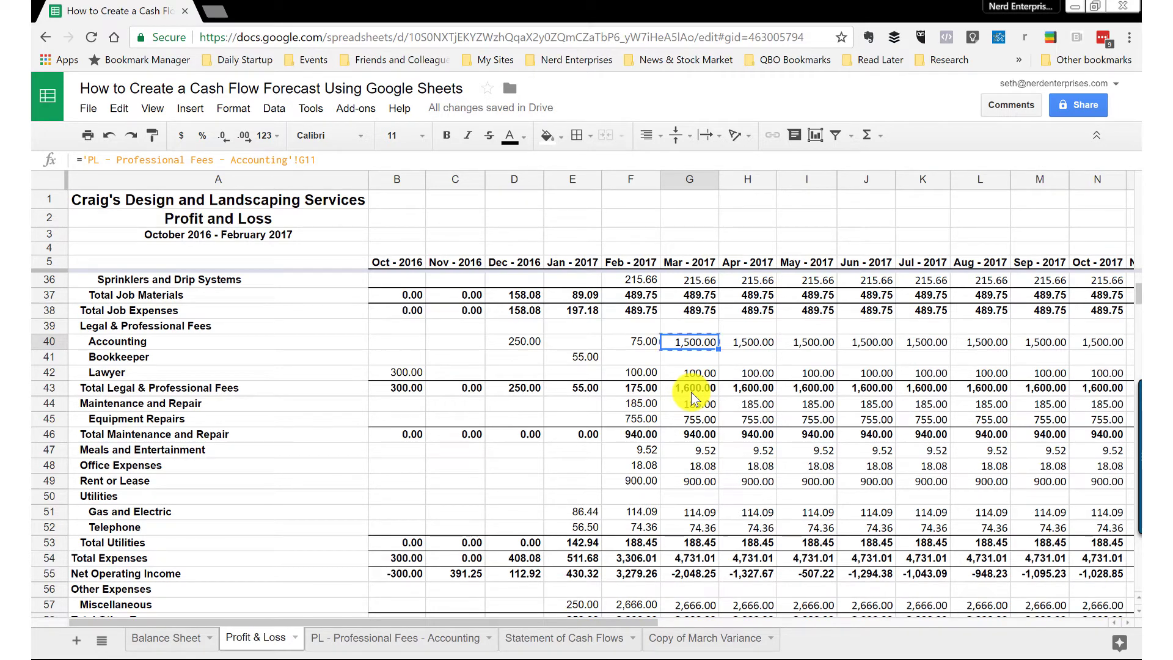
key("ctrl+shift+Right")
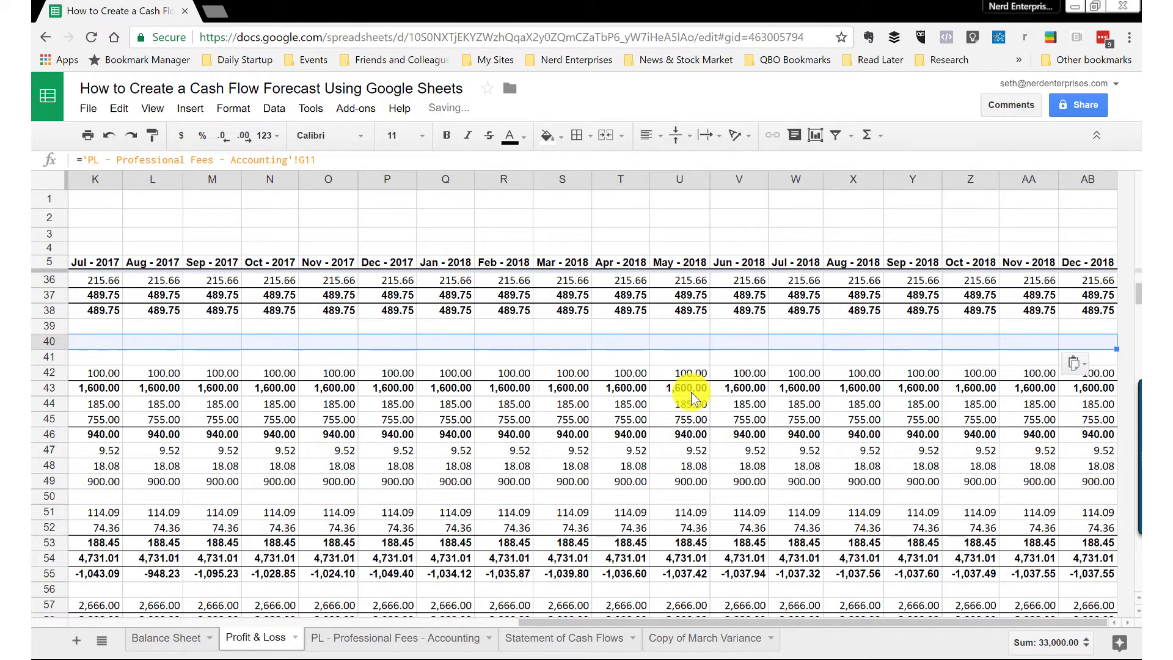
key("ctrl+r")
key("Right")
key("shift+Left")
key("shift+Left")
key("shift+Left")
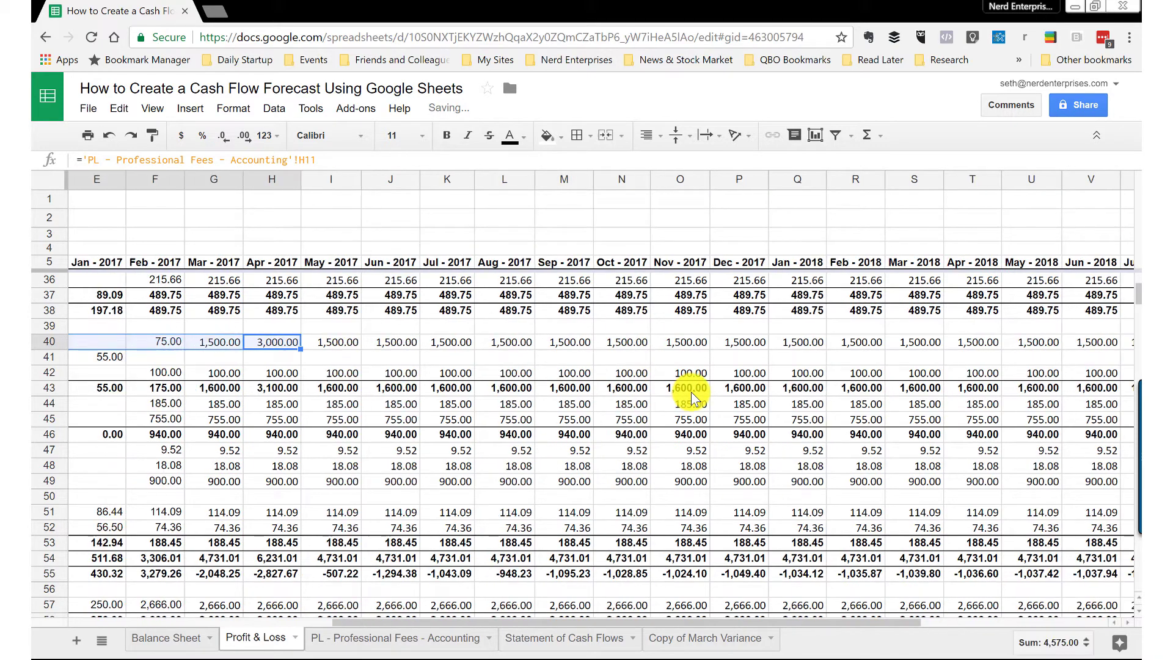
key("Right")
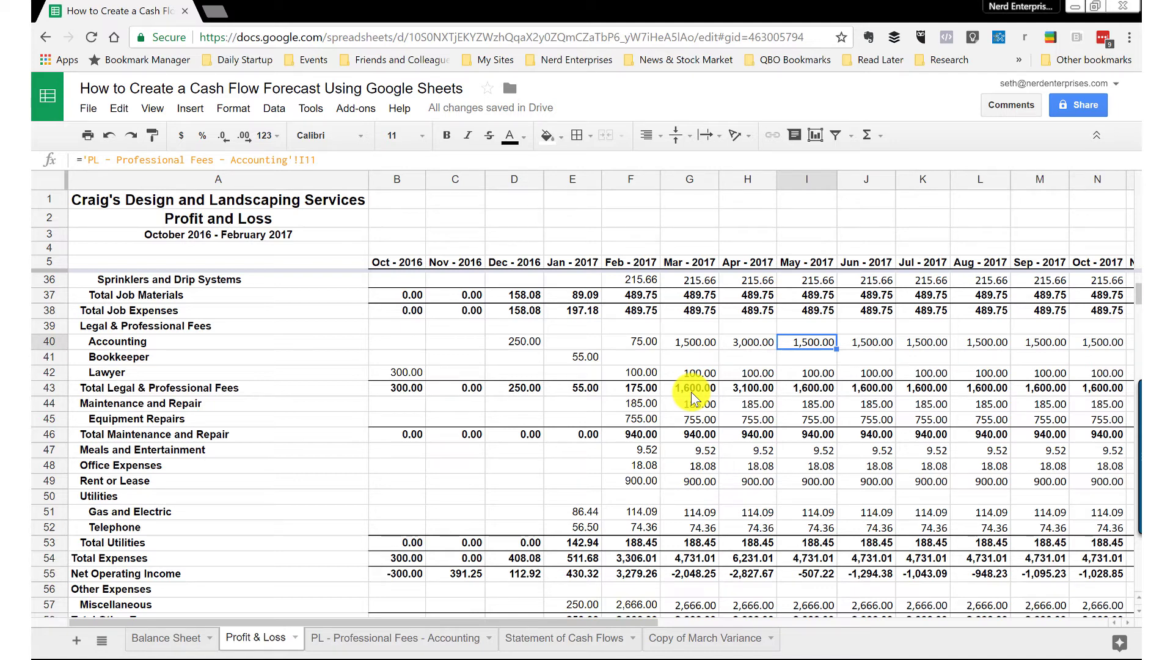
- Check the Net Income figures for March and April 2017 on the Statement of Cash Flows
left_click(561, 649)
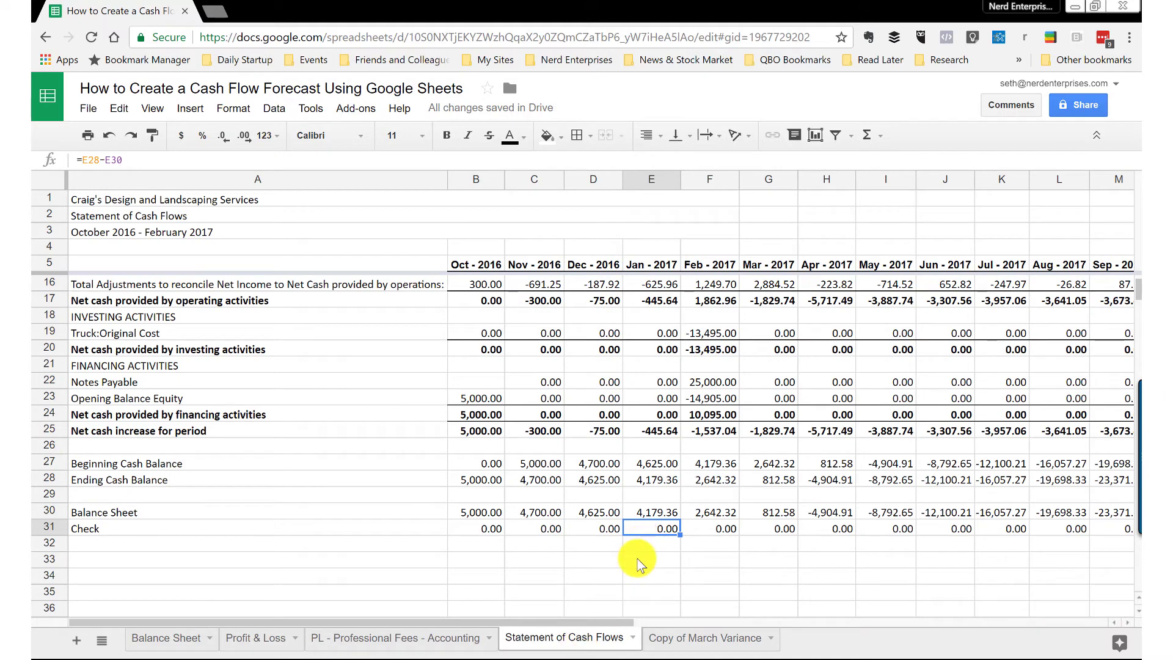
left_click(812, 261)
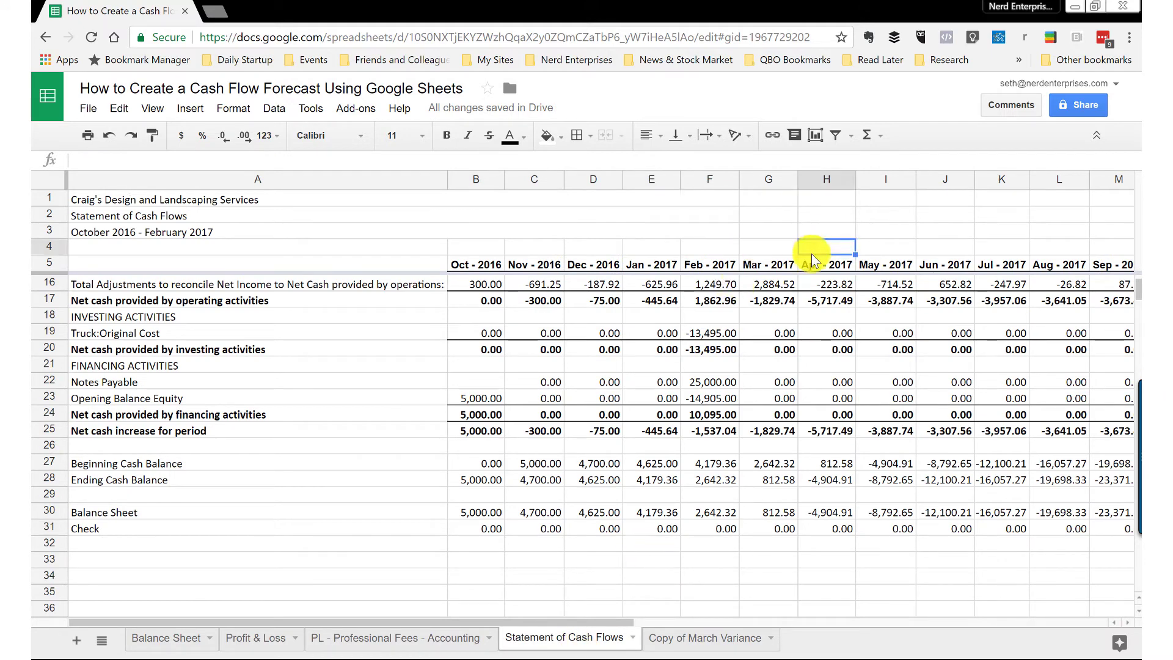
key("Down")
key("Down")
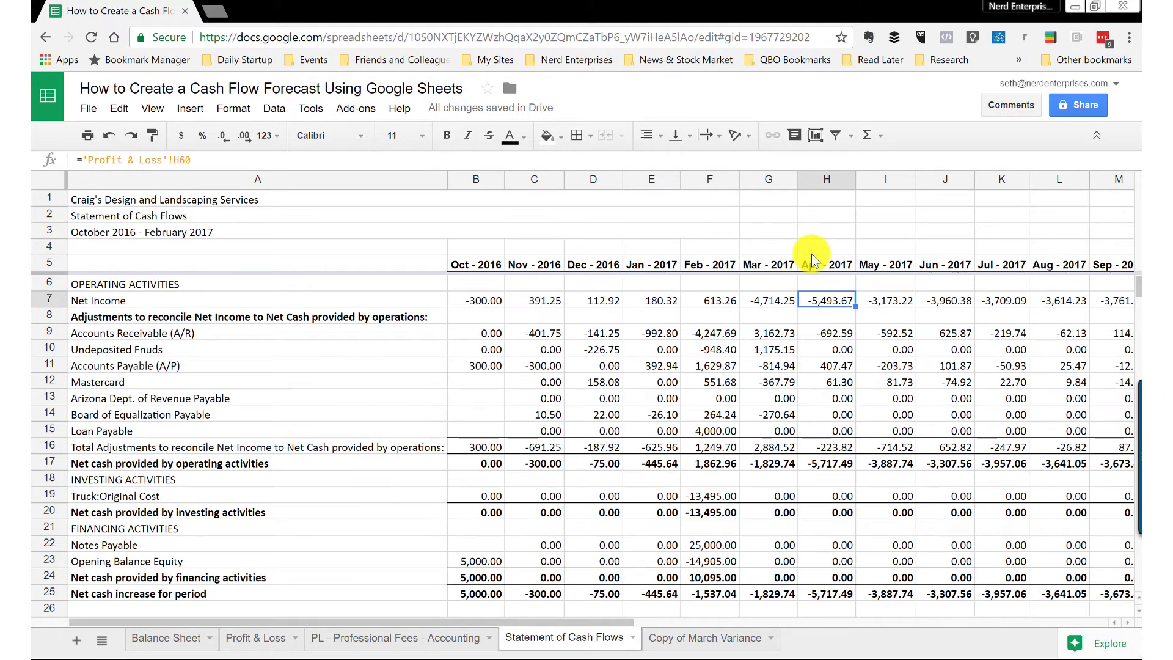
key("Left")
key("Right")
key("Left")
key("Left")
key("Right")
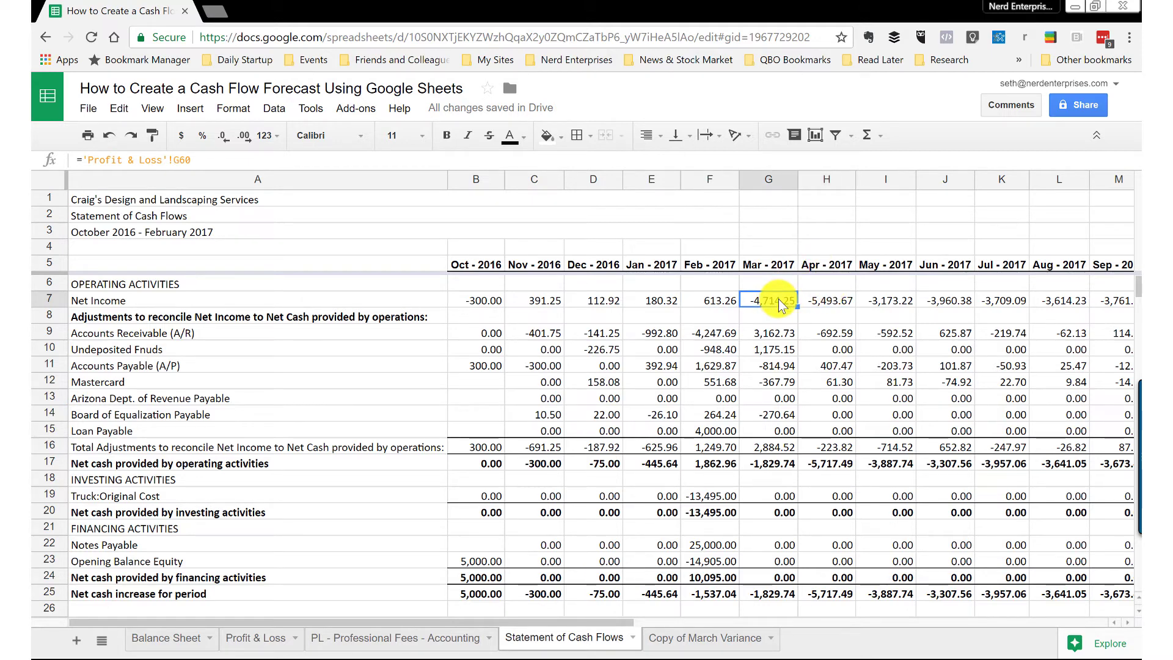
- Compare against the Profit & Loss Net Income formulas and Accounting links, then return to cash flows
left_click(249, 641)
scroll(703, 469, "down", 5)
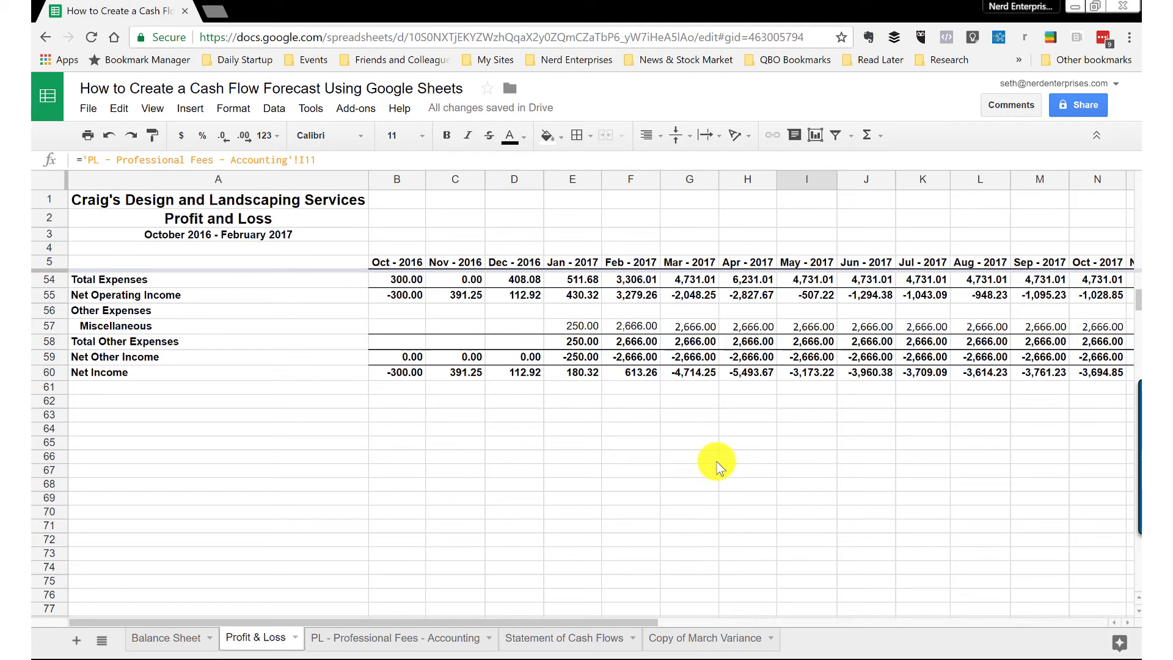
left_click(698, 373)
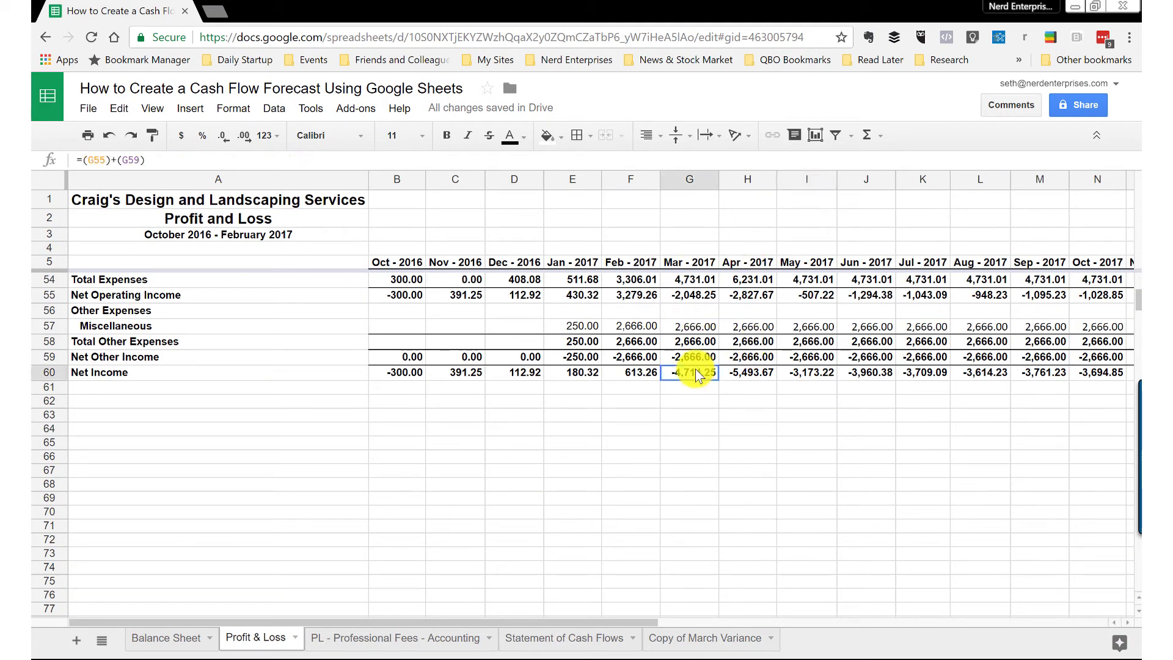
left_click(751, 372)
scroll(764, 402, "up", 6)
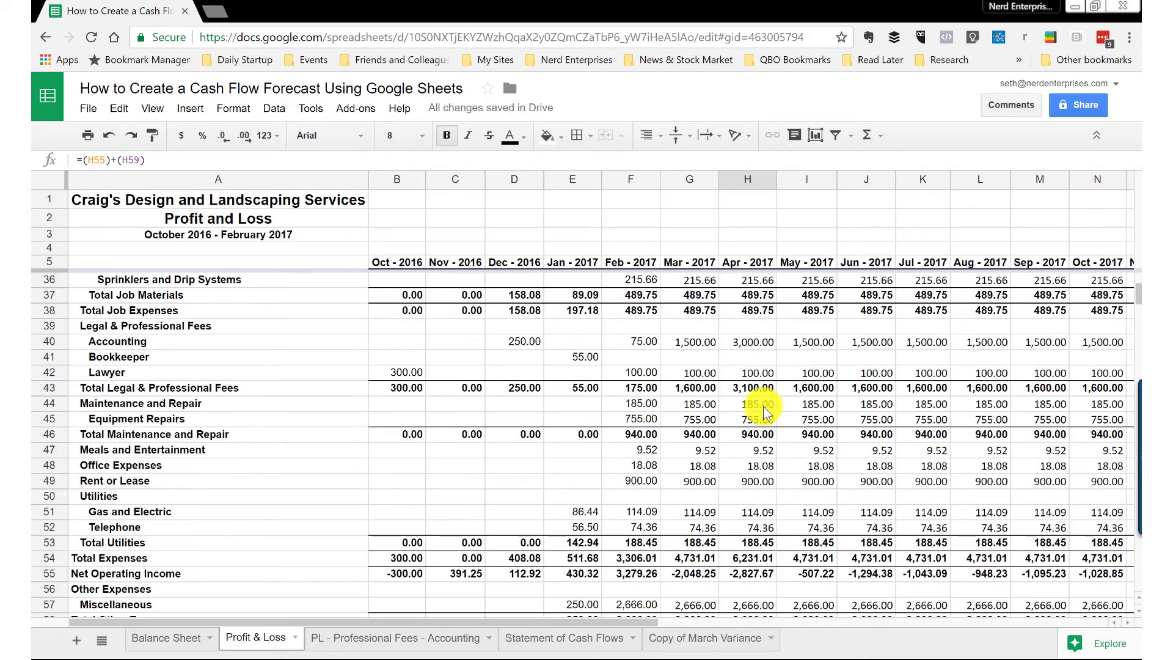
left_click_drag(701, 343, 757, 342)
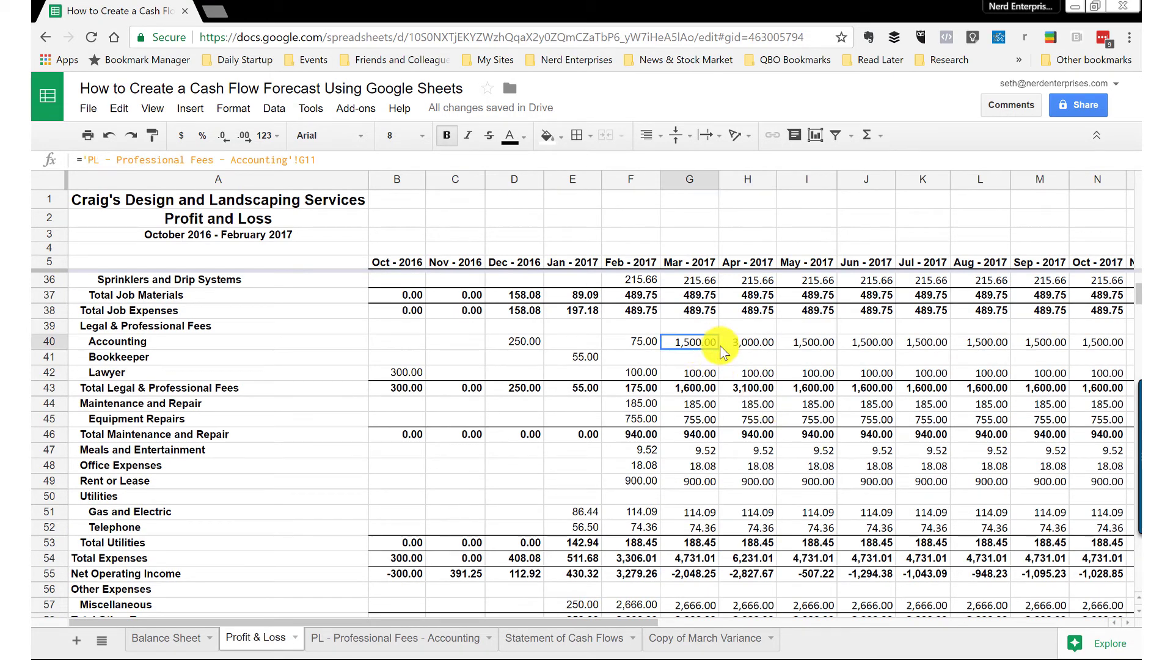
left_click(678, 342)
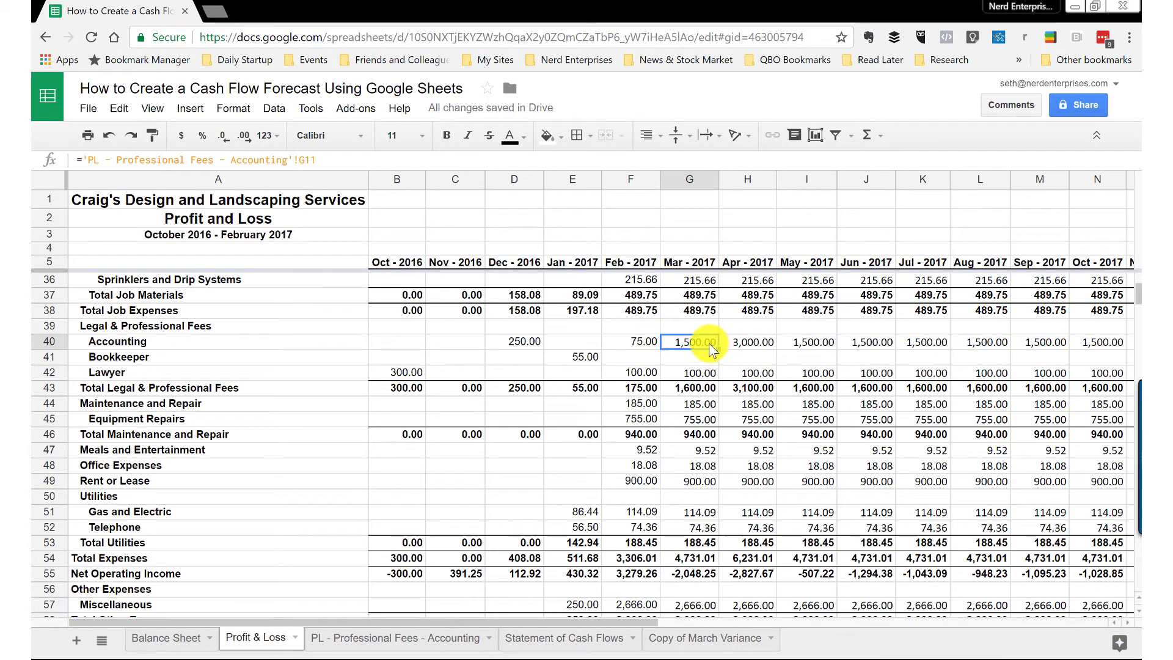
left_click(758, 341)
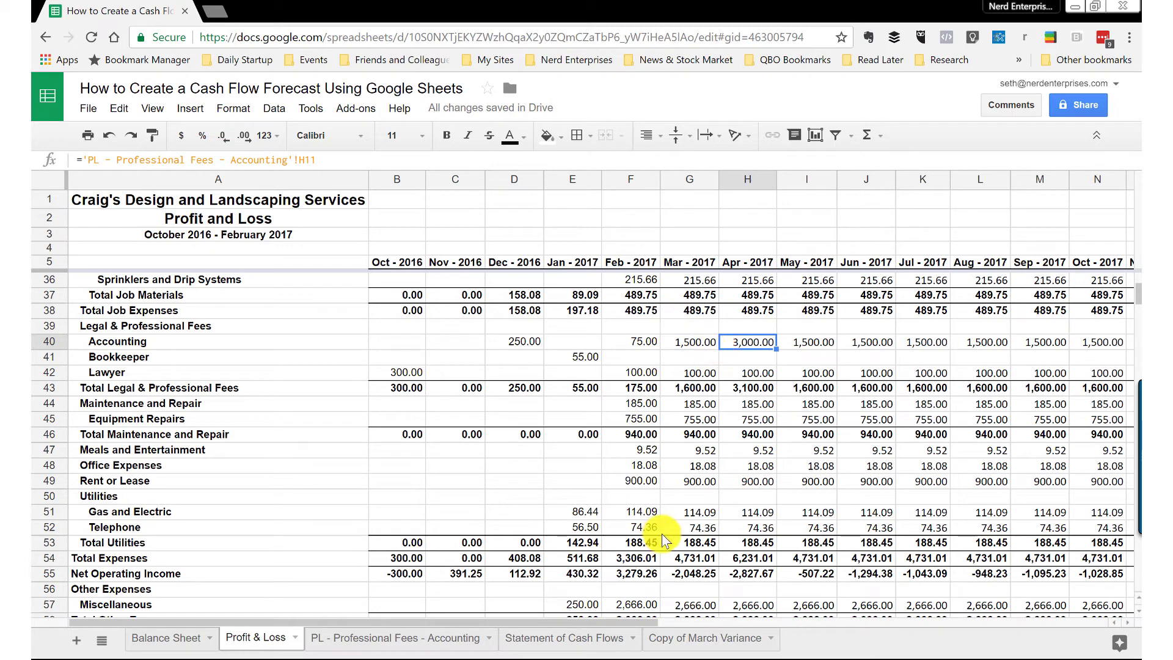
scroll(662, 534, "down", 4)
left_click(691, 471)
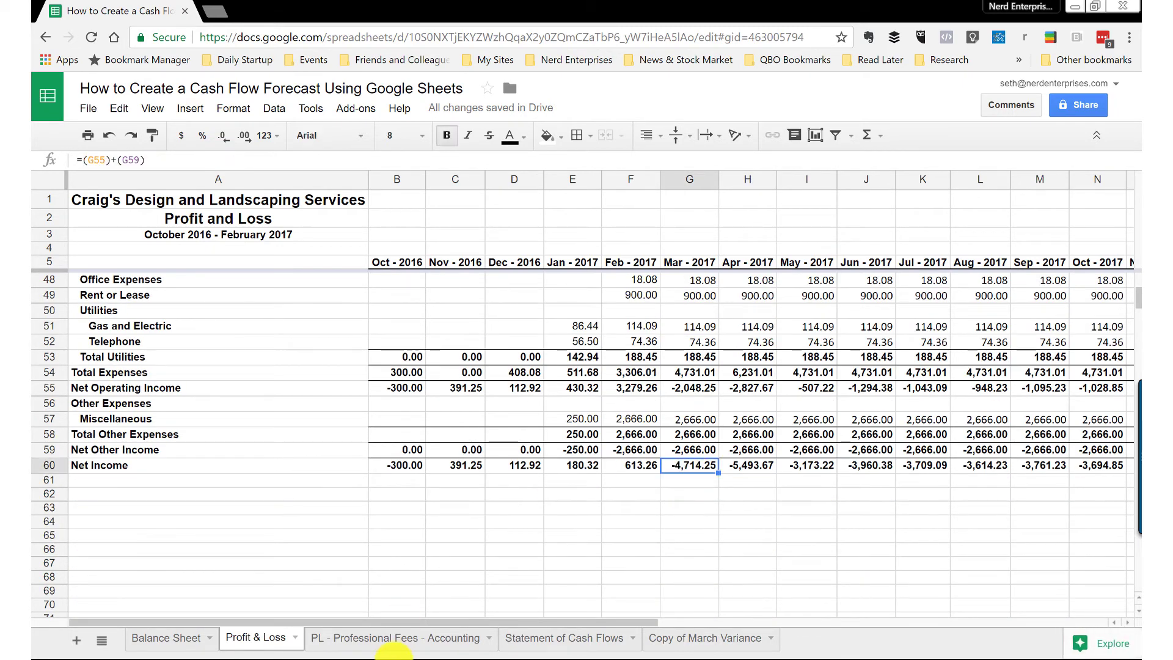
left_click(546, 638)
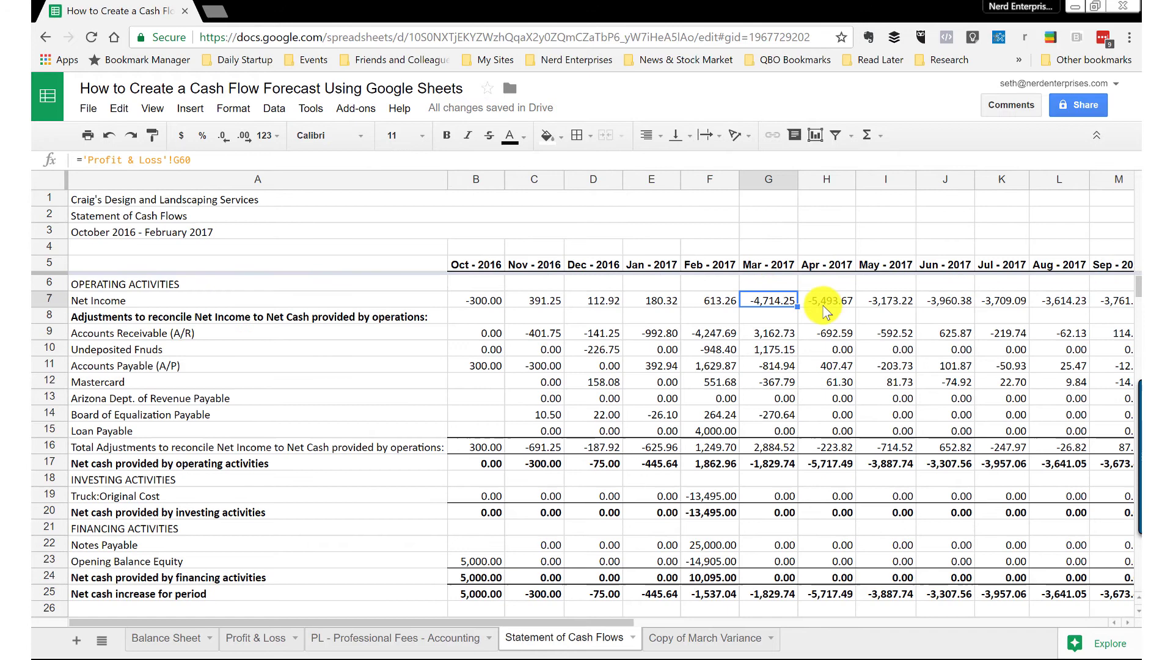
left_click(779, 333)
scroll(846, 391, "down", 5)
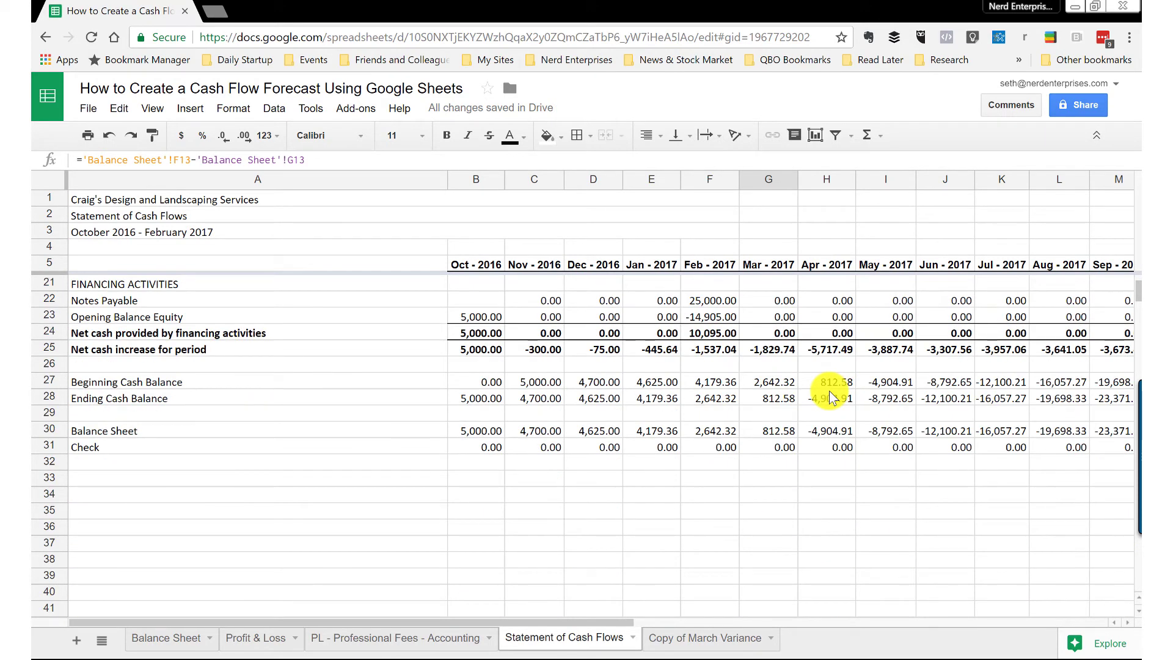
left_click(712, 400)
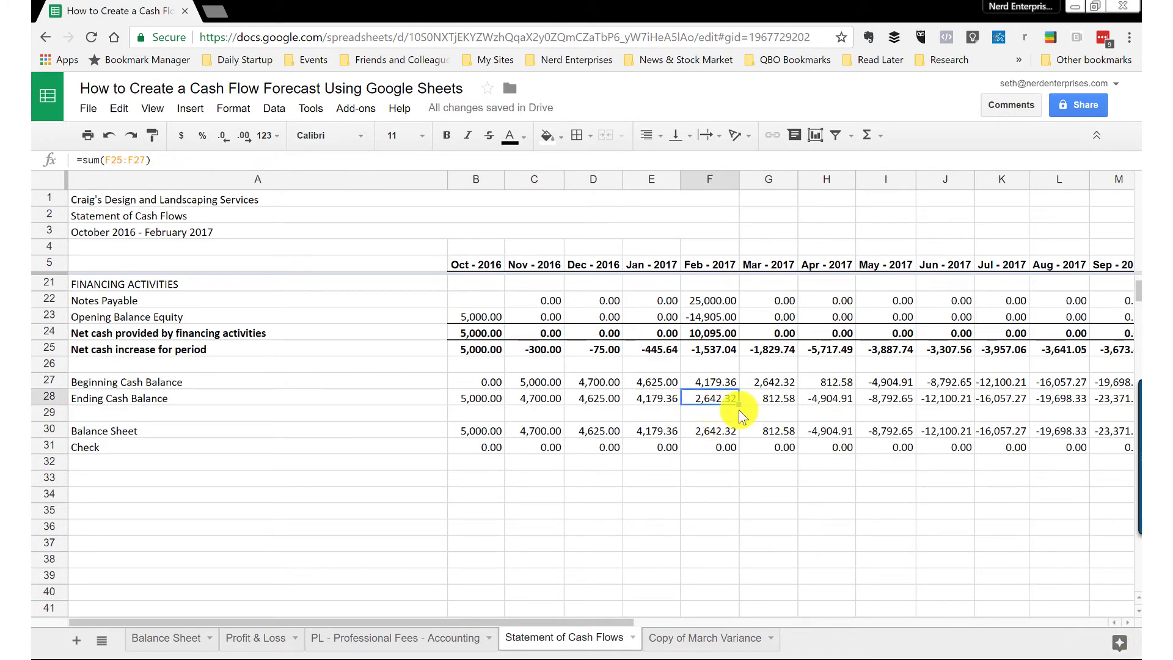
key("Right")
key("Right")
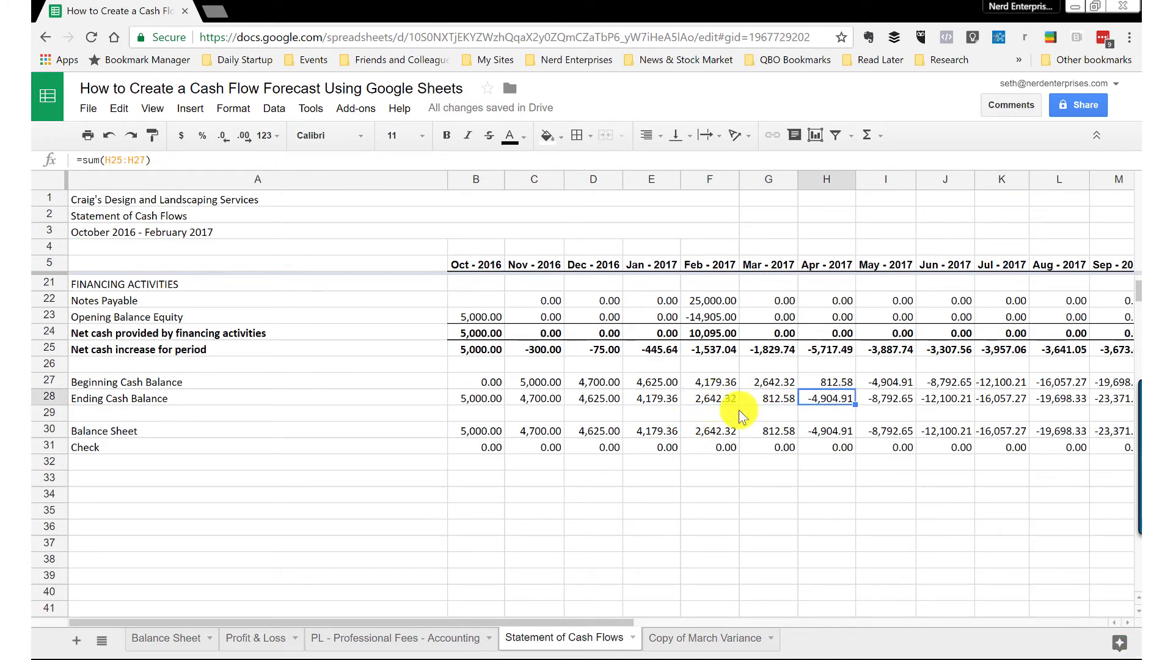
key("shift+Right")
key("shift+Right")
key("shift+Right")
key("shift+Right")
key("shift+Right")
key("shift+Right")
key("Left")
key("Right")
key("Right")
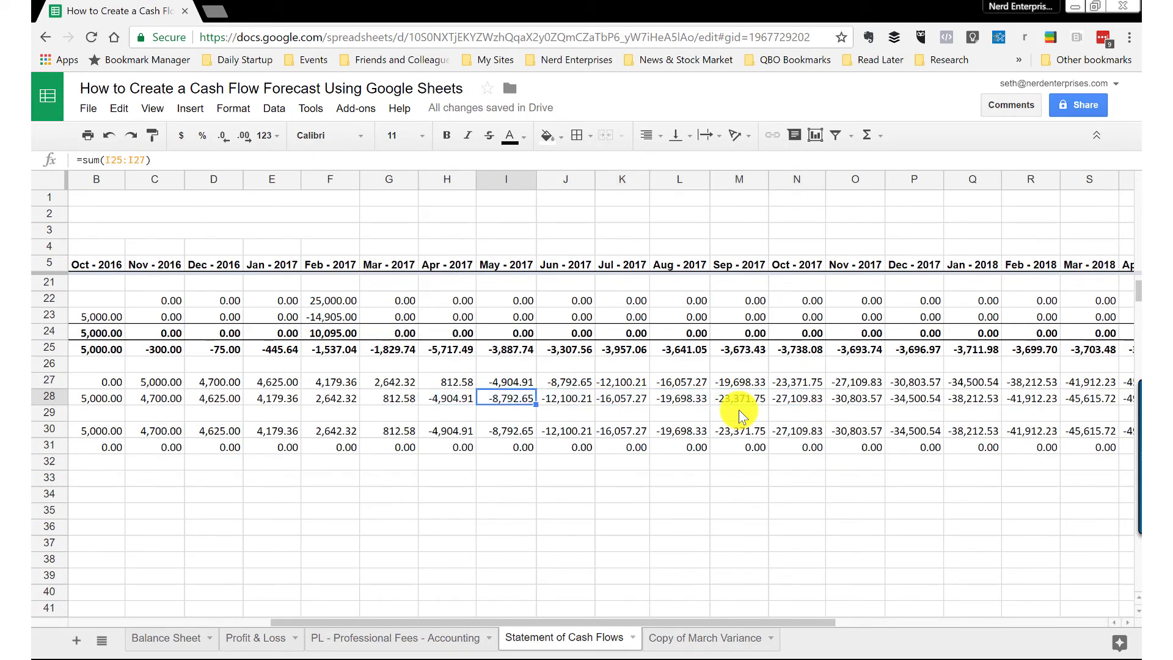
key("Left")
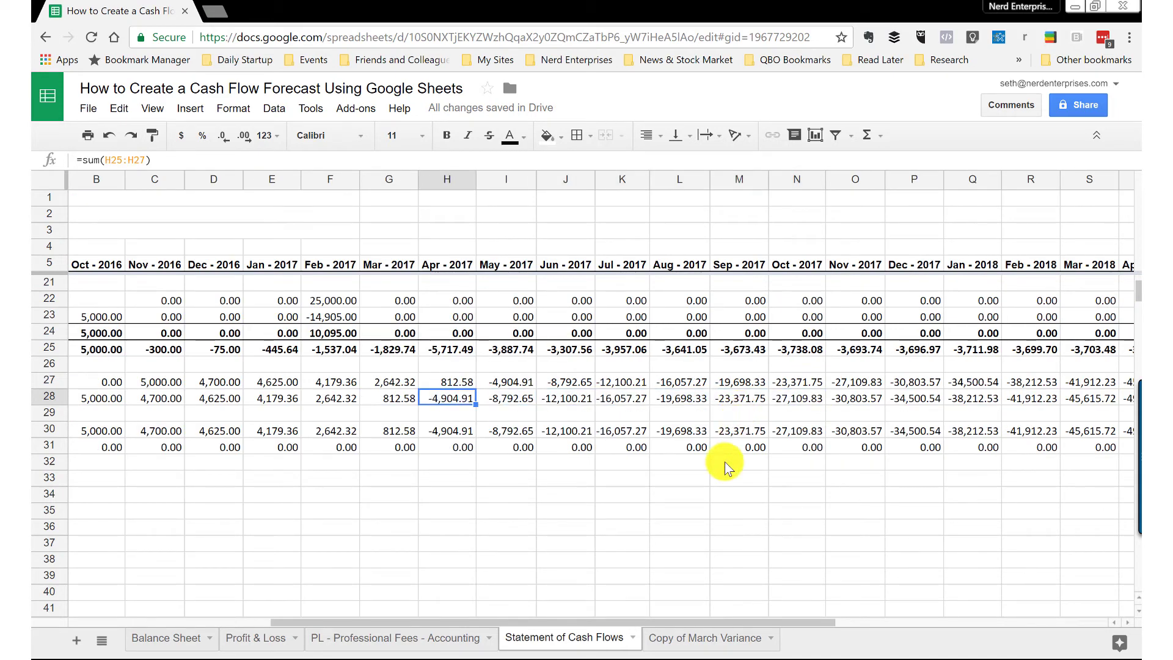
left_click(451, 385)
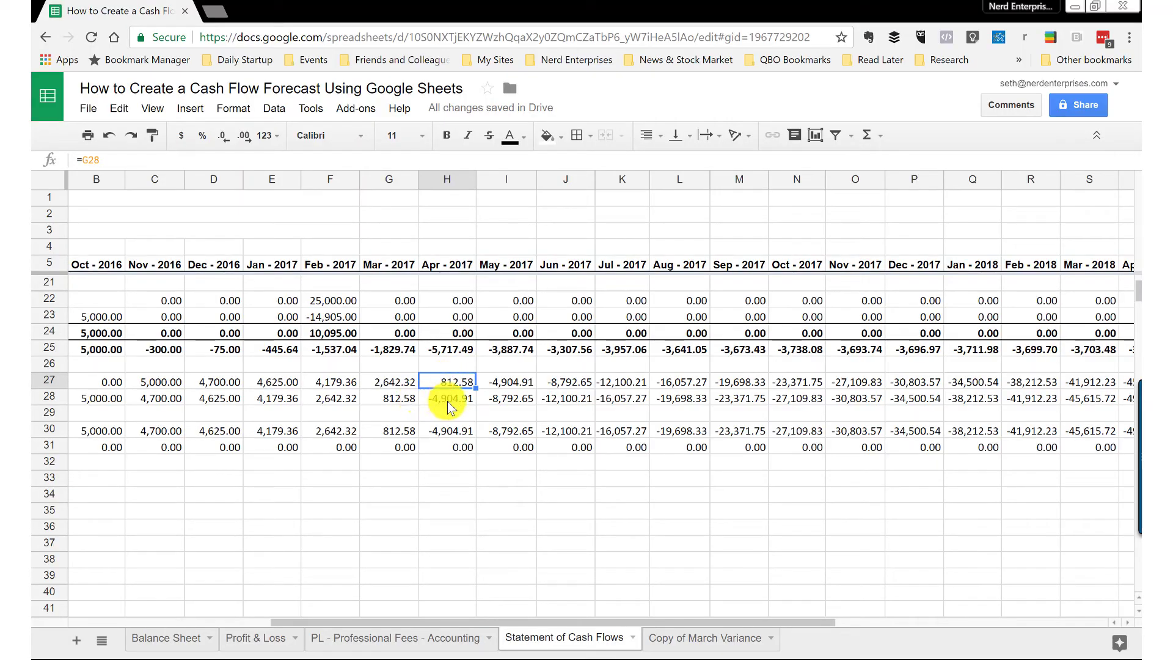
left_click(448, 403)
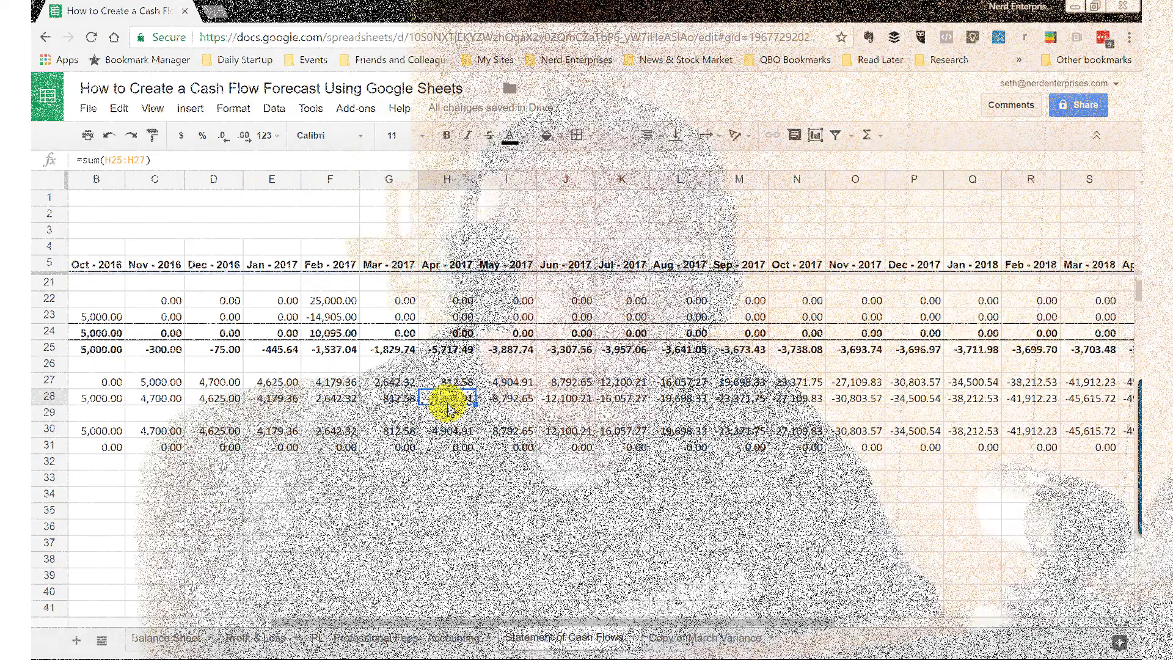